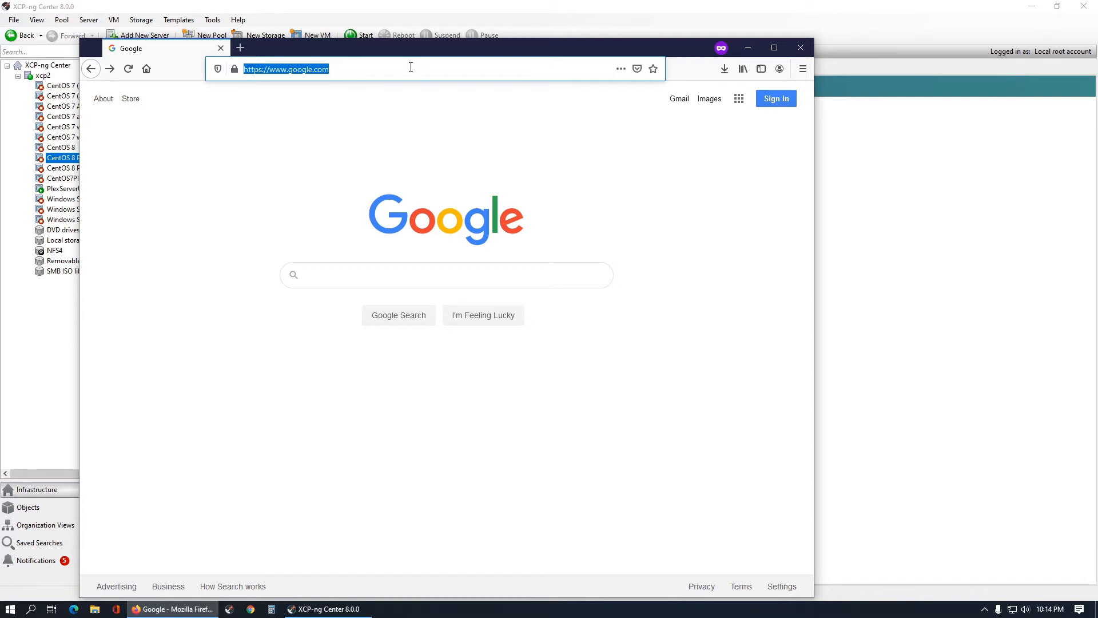
Step: Browse from centos.org to the CentOS Linux 8 x86_64 ISO directory on the linux.cc.lehigh.edu mirror
text(centos.org/)
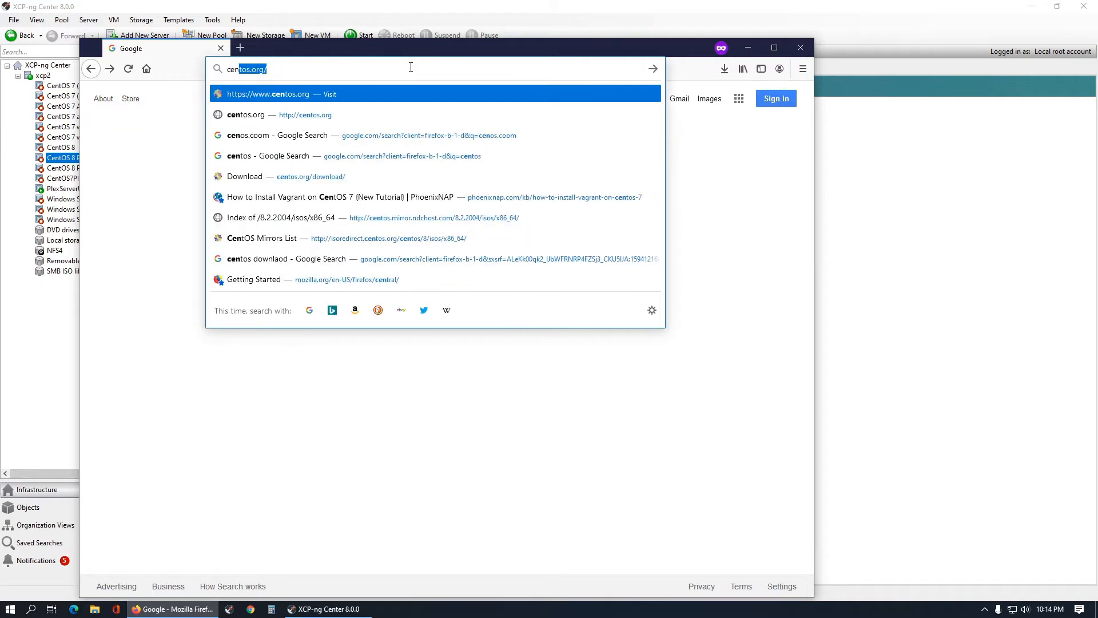
key(Return)
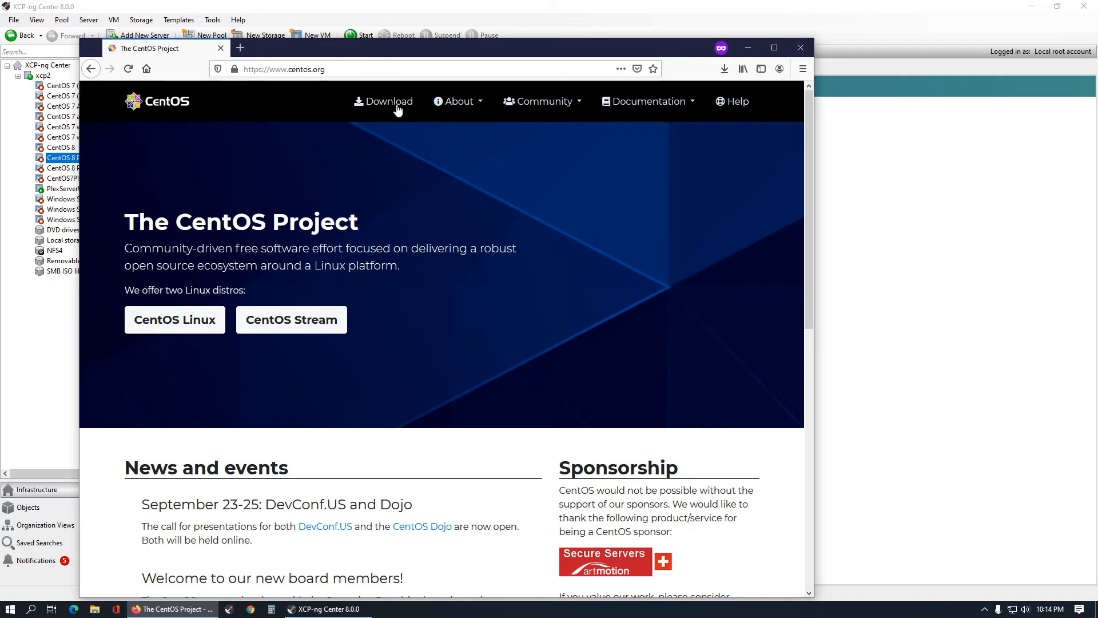
click(397, 108)
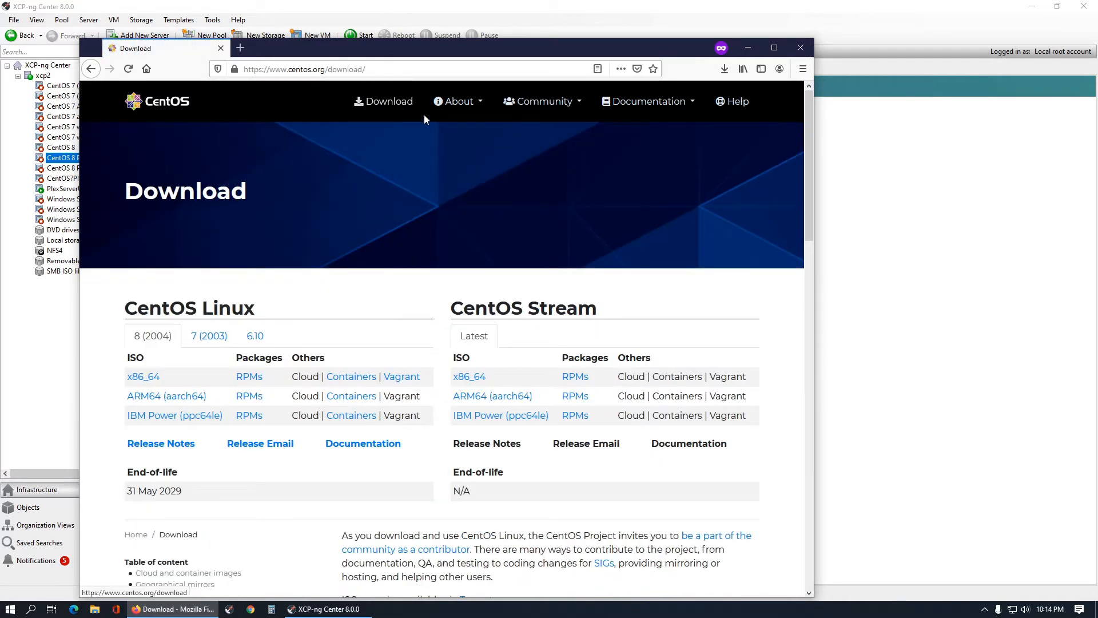
click(144, 377)
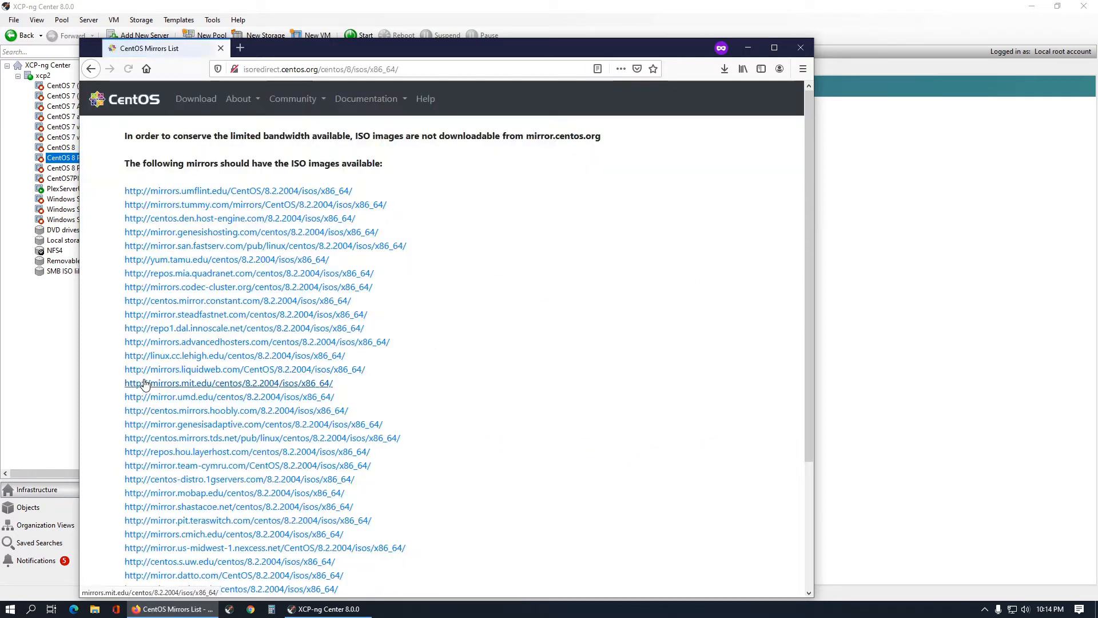
click(171, 357)
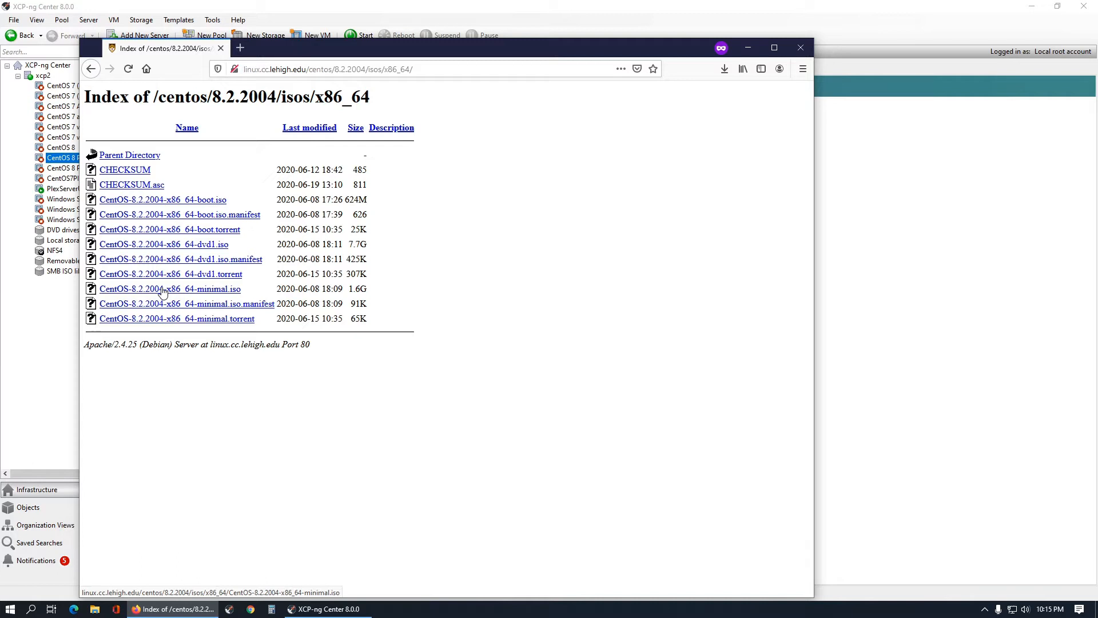
Step: Switch to XCP-ng Center and start a new VM based on the CentOS 8 template
click(59, 351)
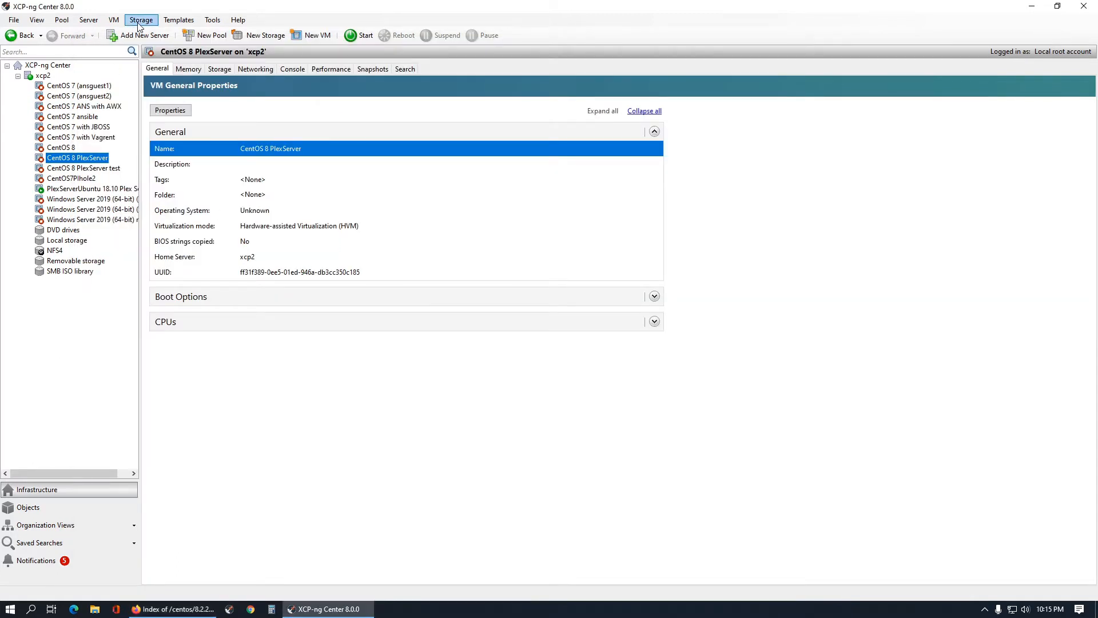
click(114, 19)
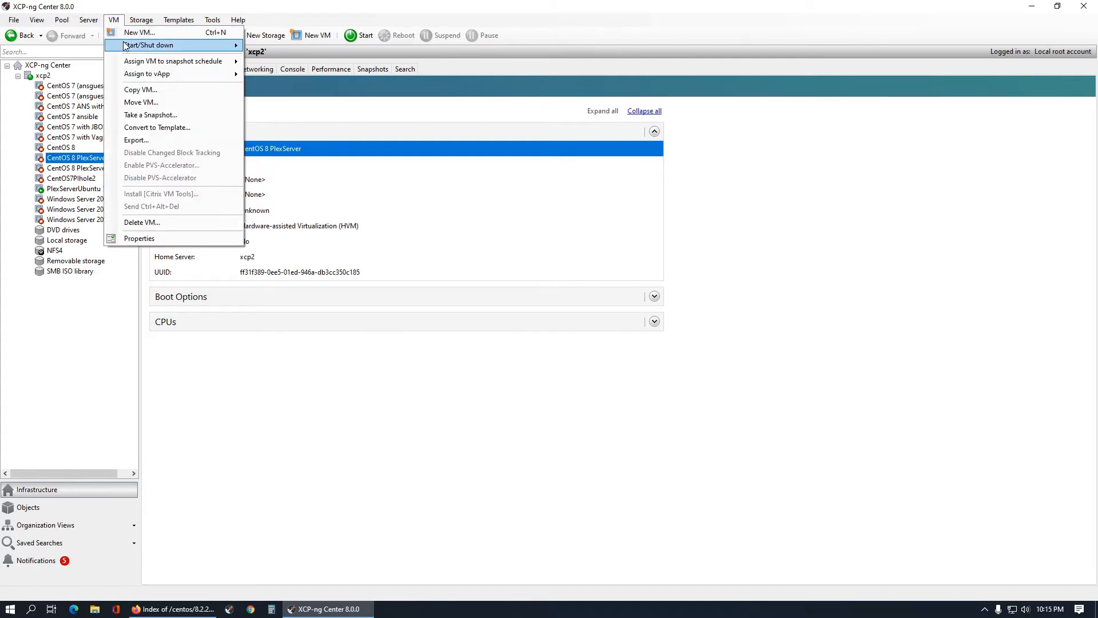
mouse_move(98, 23)
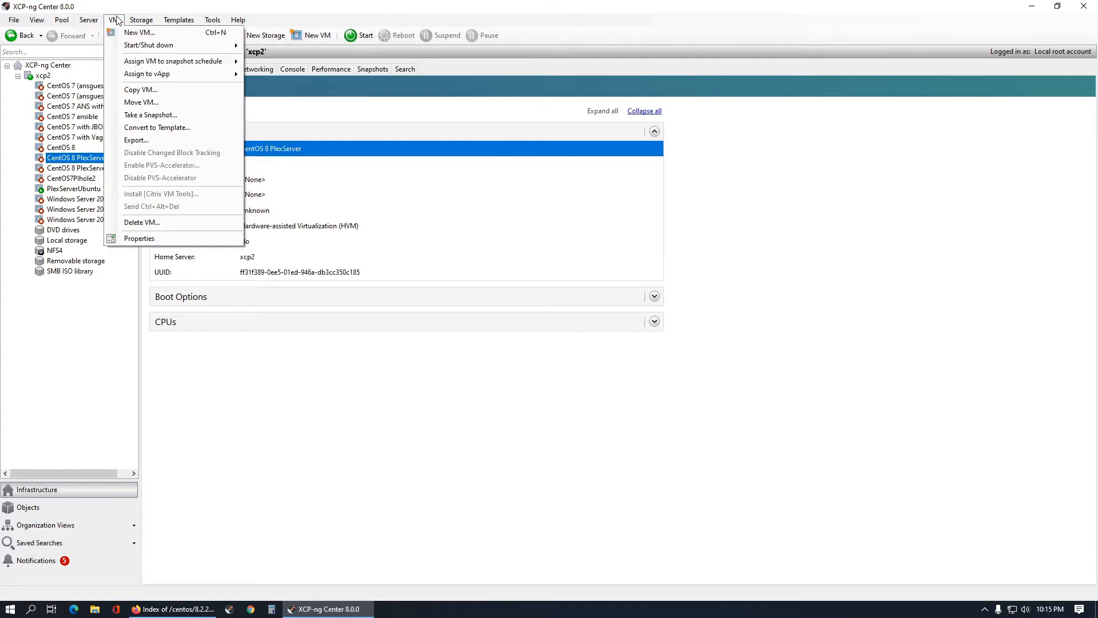
click(117, 32)
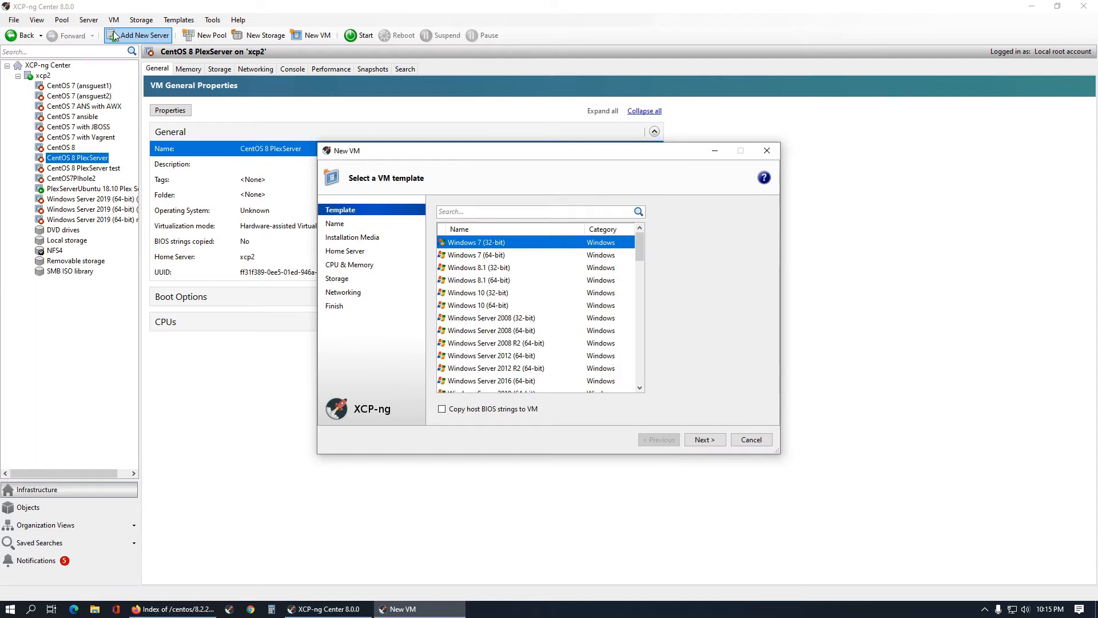
click(518, 211)
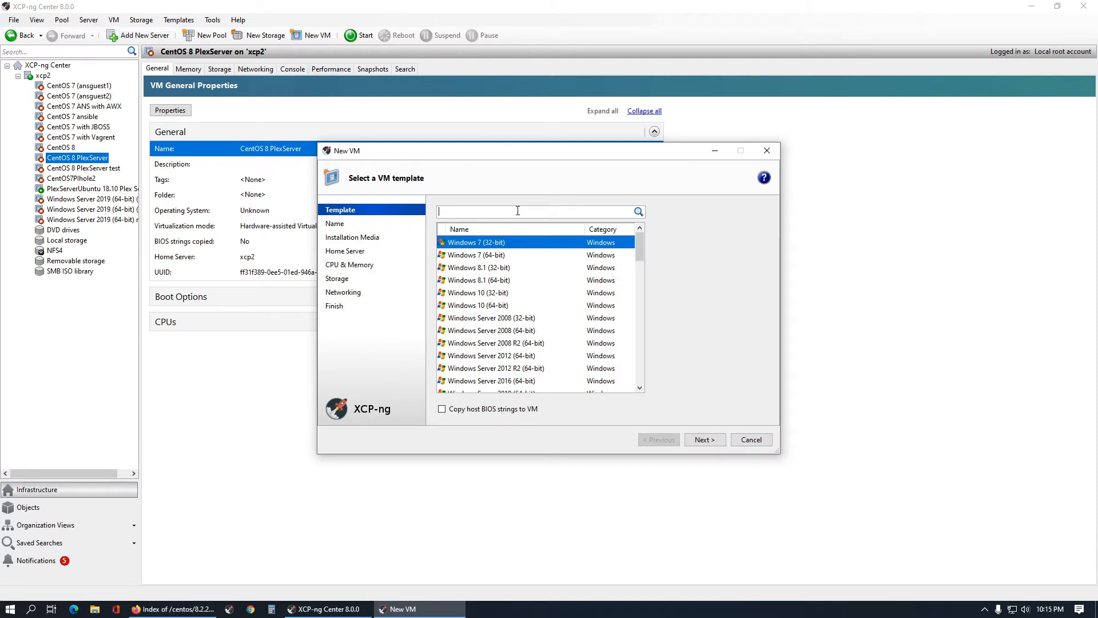
text(Cen)
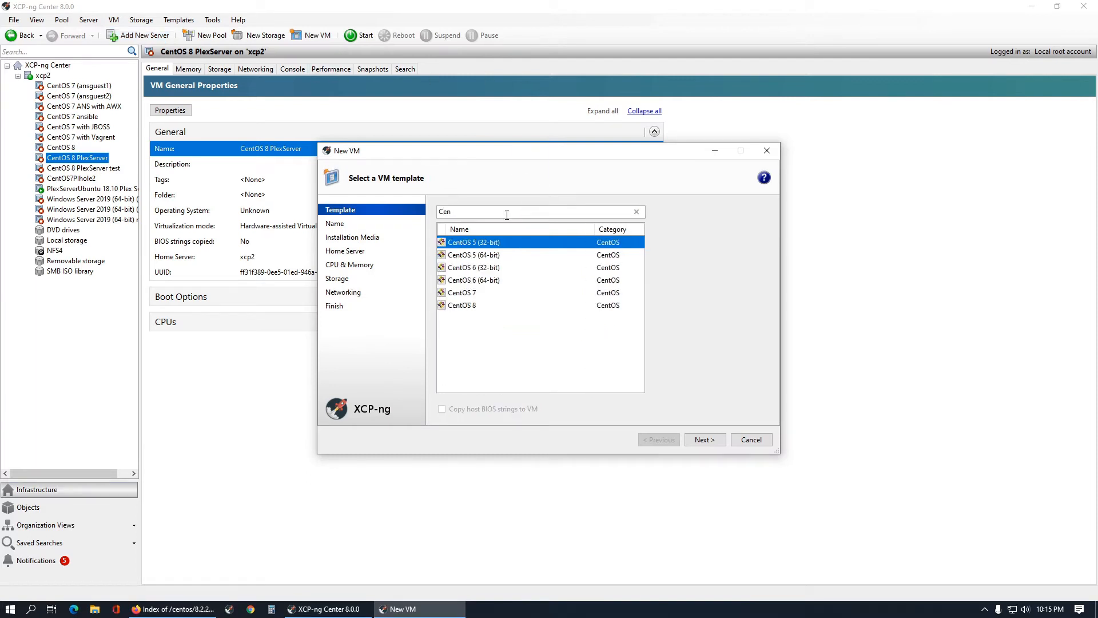
click(476, 306)
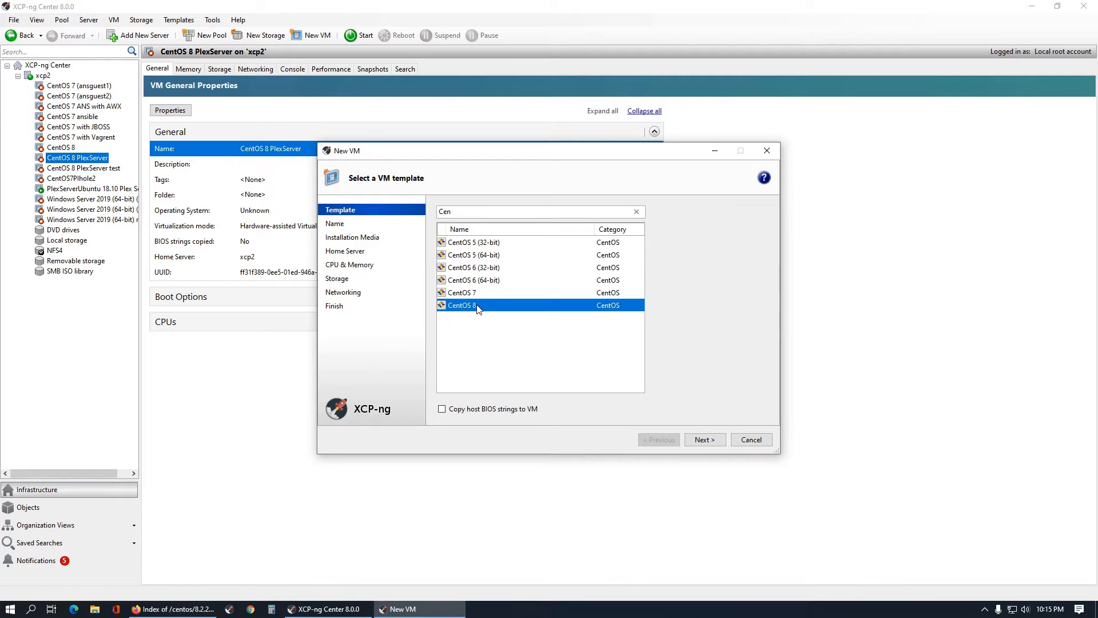
click(704, 441)
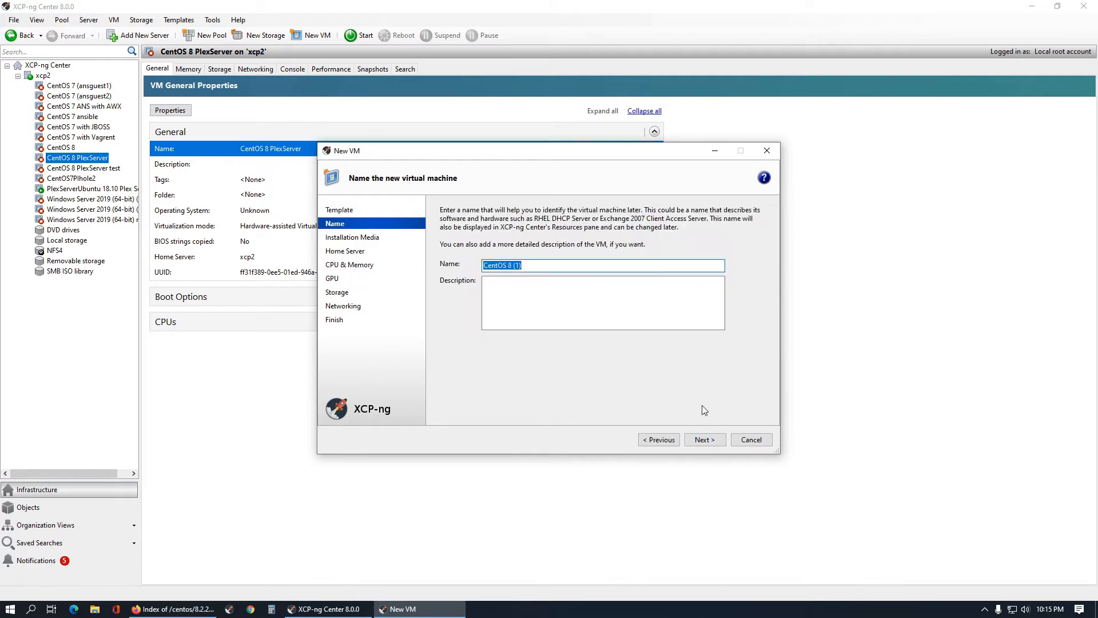
Step: Name the new virtual machine "CentOS 8 Demo Plex" and leave its description empty
click(628, 268)
key(BackSpace)
key(BackSpace)
key(BackSpace)
text(Demo Plex)
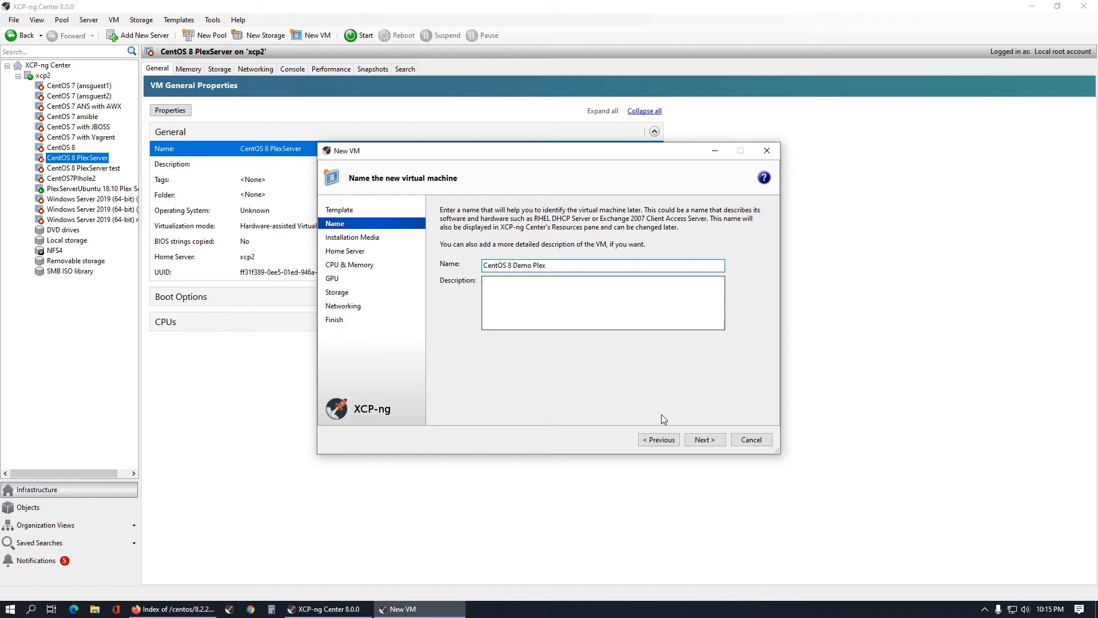
click(705, 439)
Step: Use CentOS-8.2.2004-x86_64-minimal.iso as the installation media and keep xcp2 as the home server
click(567, 255)
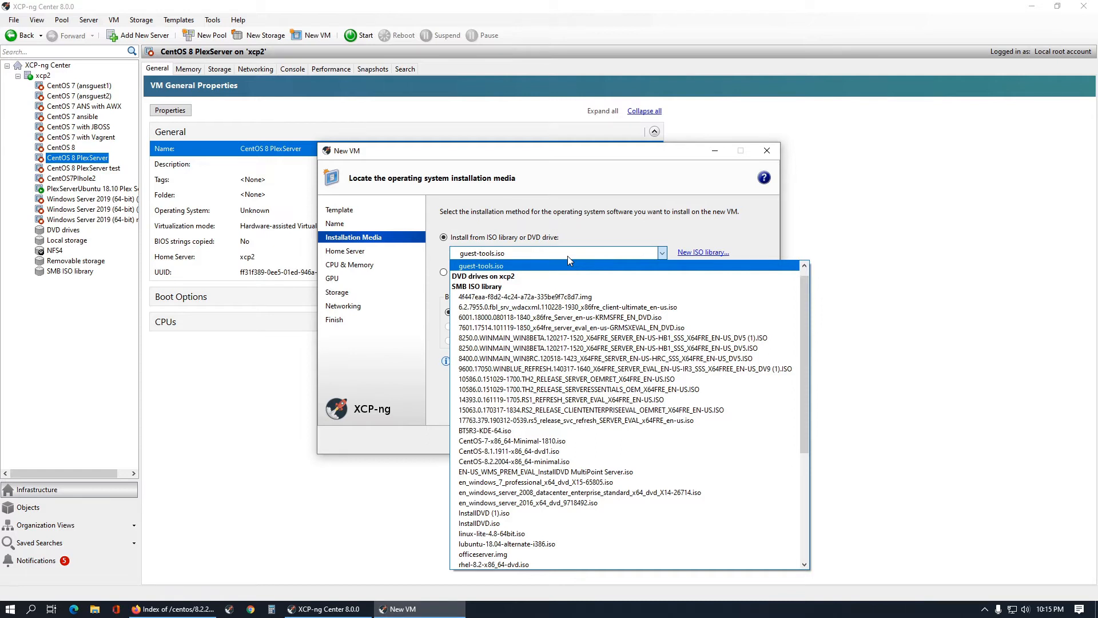
click(624, 462)
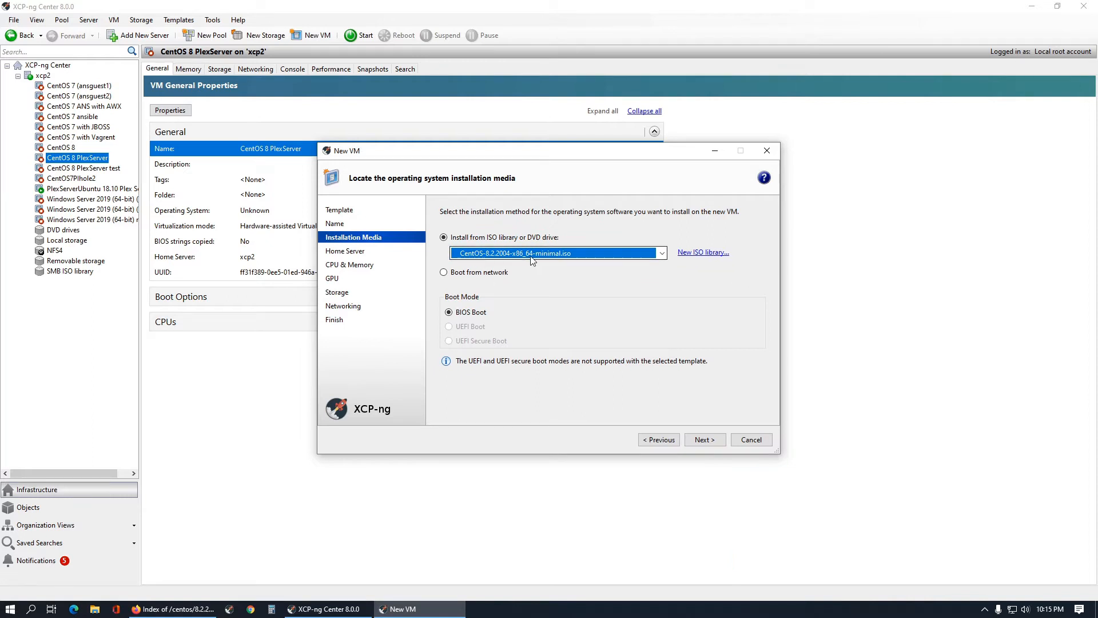
click(699, 440)
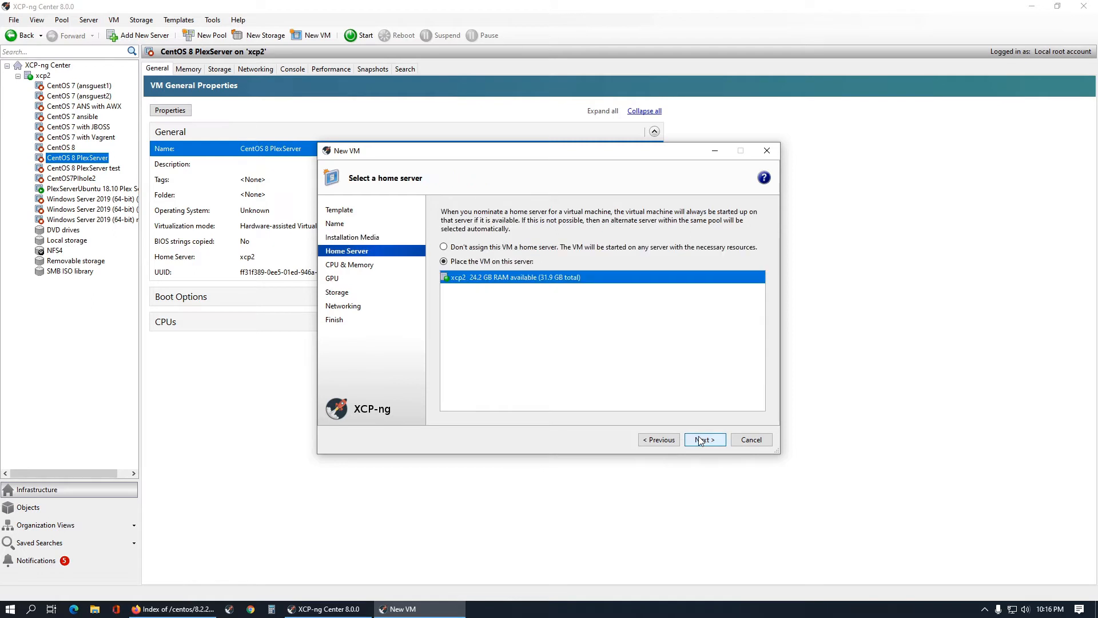
click(700, 439)
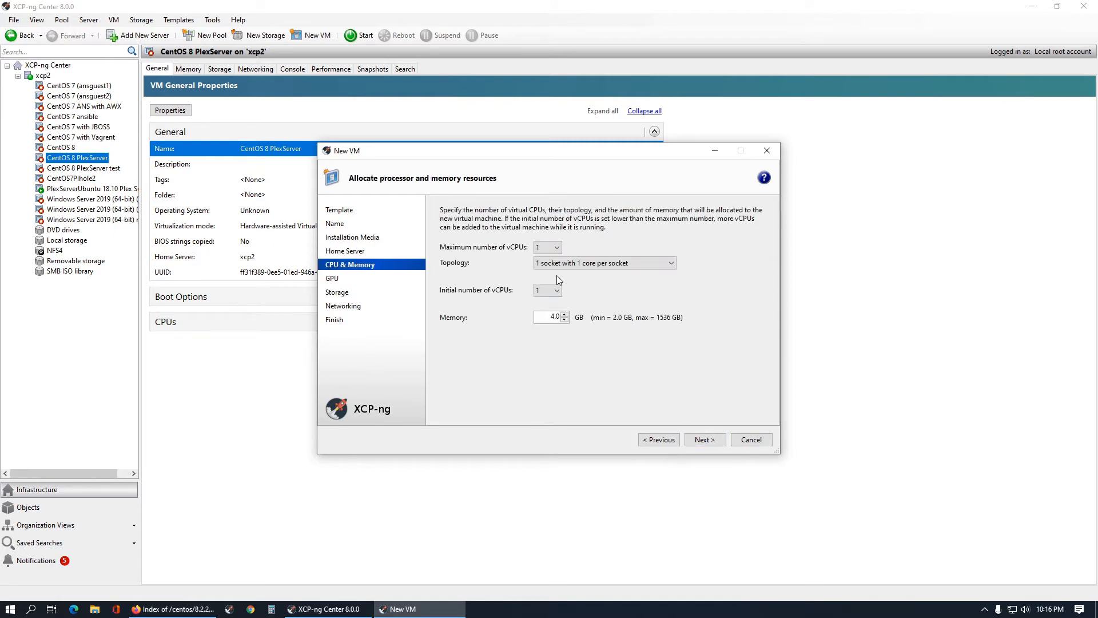
Step: Allocate 4 vCPUs as 1 socket with 4 cores per socket, keeping 4 GB memory and no GPU
click(548, 248)
click(542, 286)
click(564, 264)
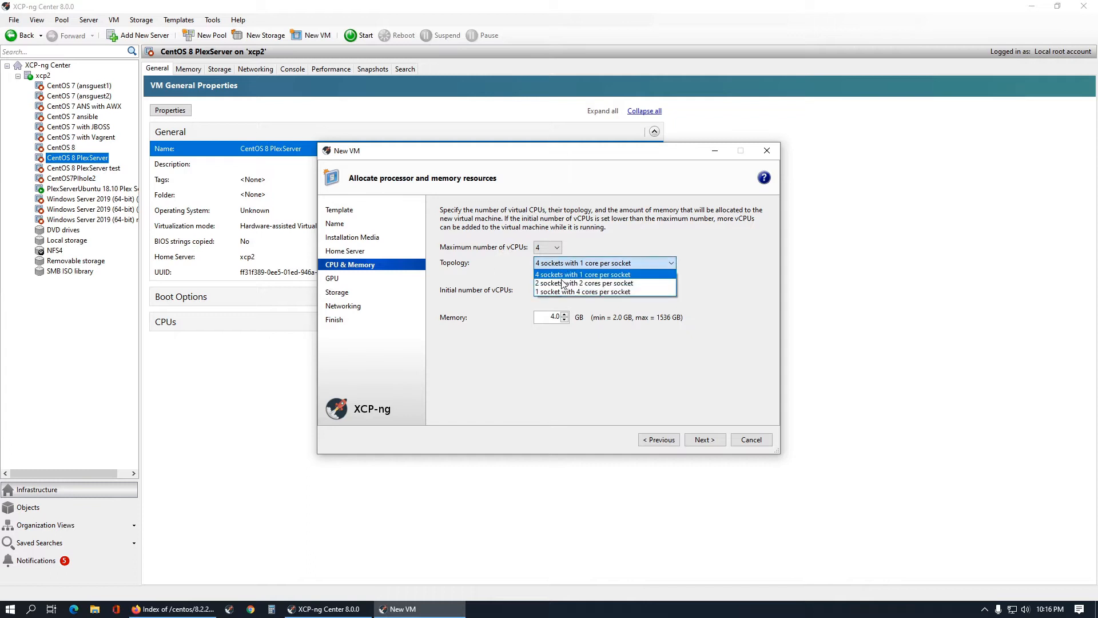
click(564, 292)
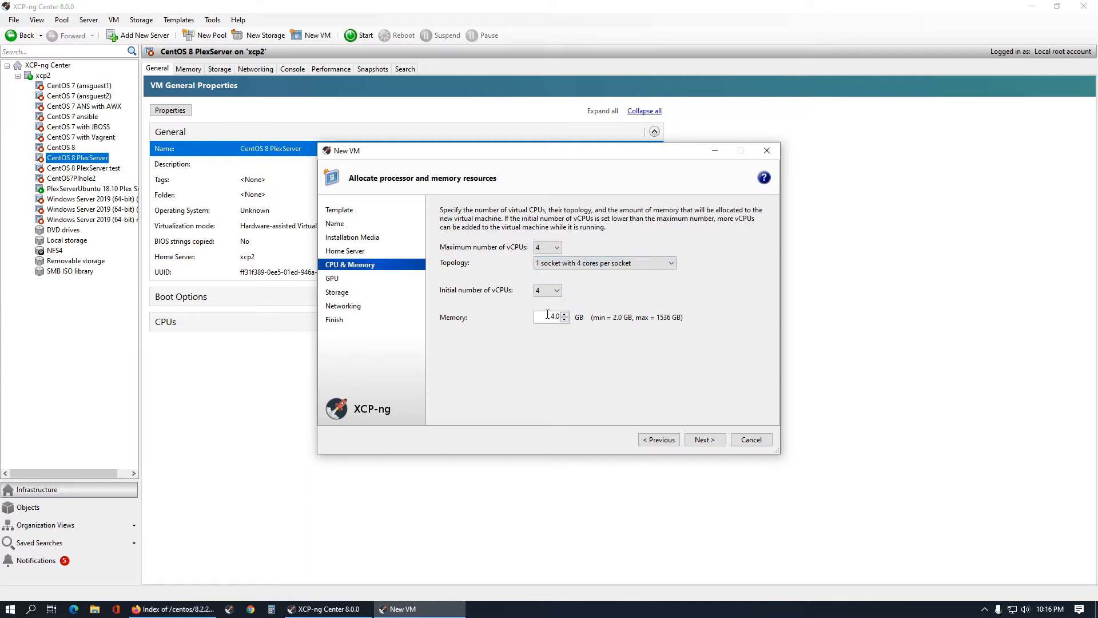
click(706, 440)
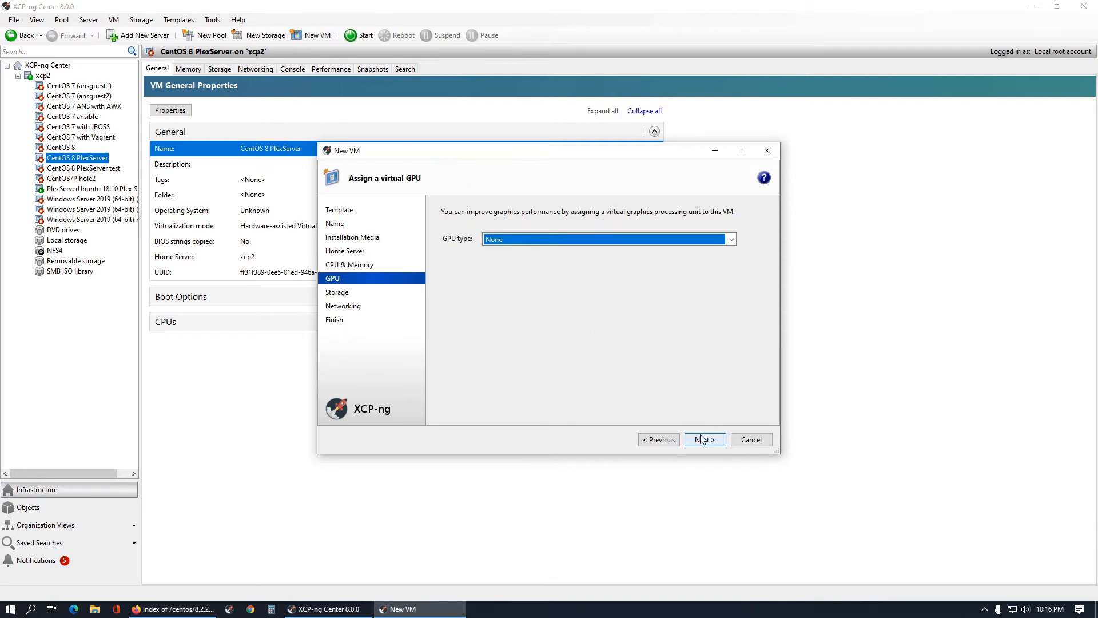
click(701, 440)
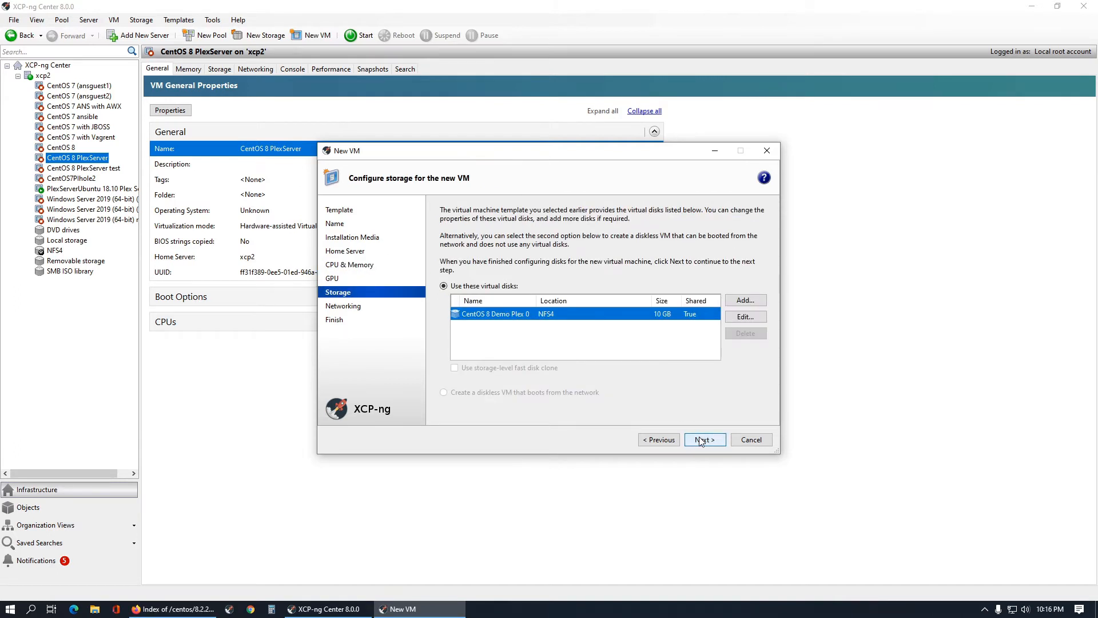
Step: Set the new VM's virtual disk size to 40 GB and accept the storage configuration
click(745, 316)
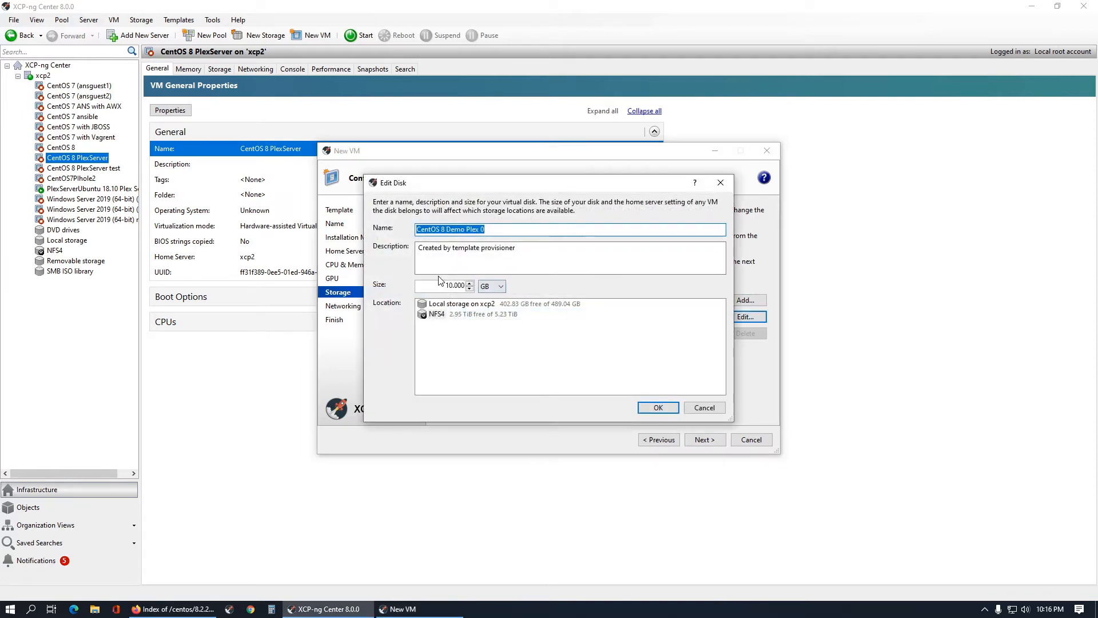
key(Delete)
key(Delete)
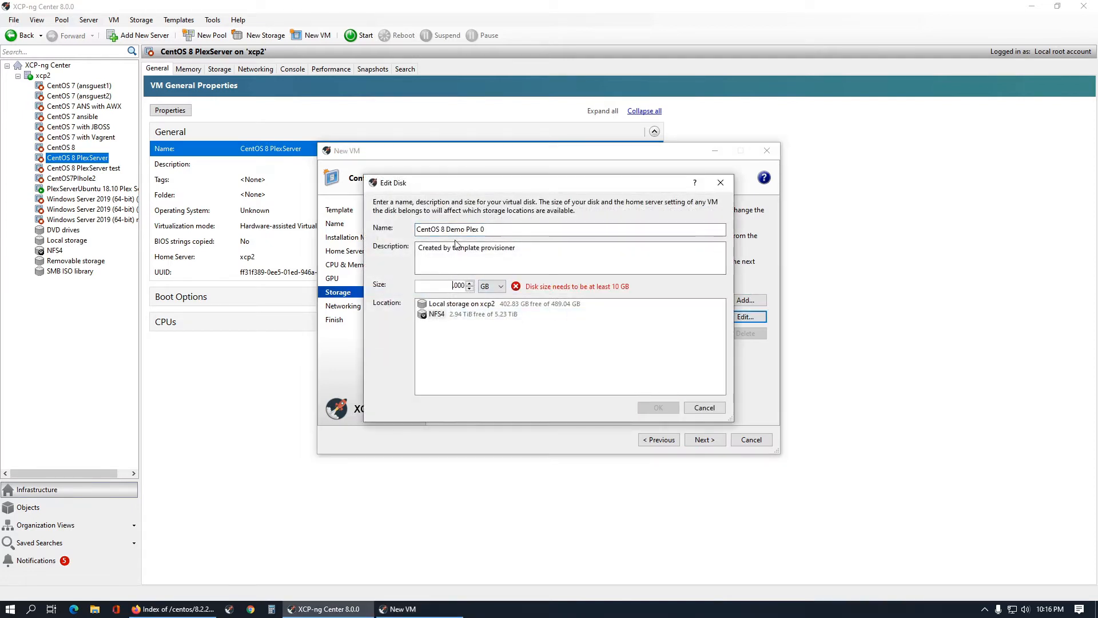
text(40)
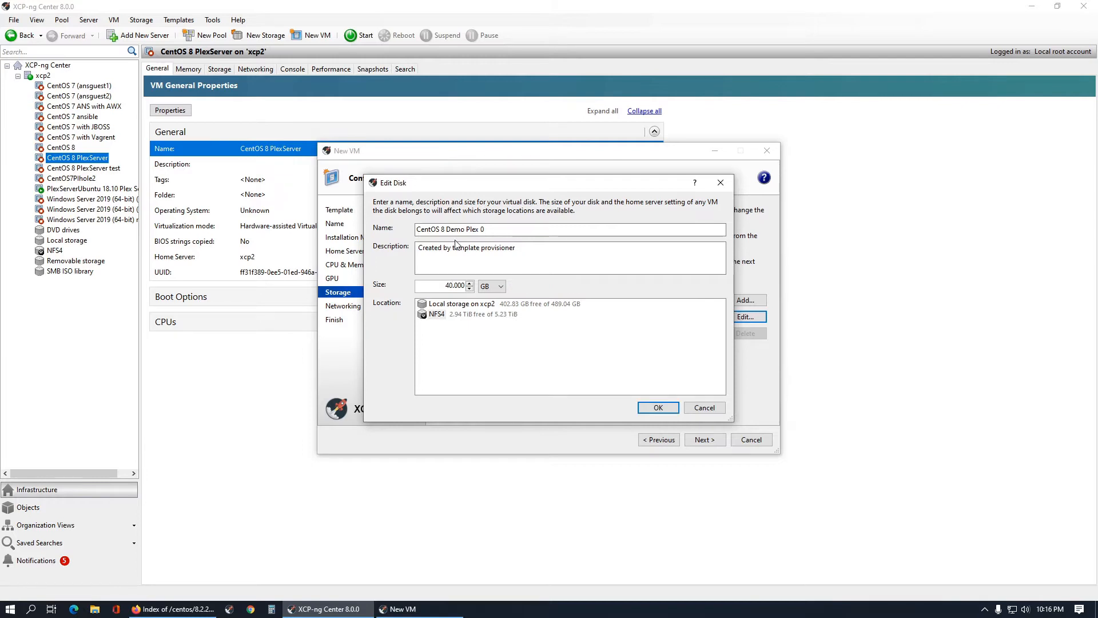
click(660, 408)
click(659, 408)
click(711, 441)
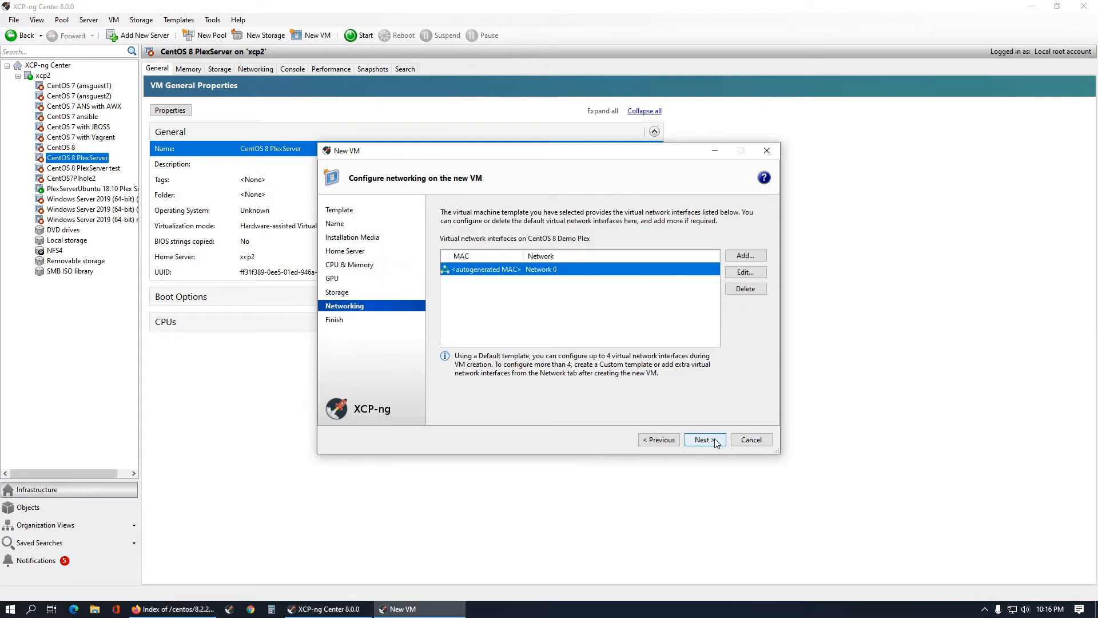
Step: Create the VM with the default Network 0 interface and open the console of CentOS 8 Demo Plex
click(719, 444)
click(710, 443)
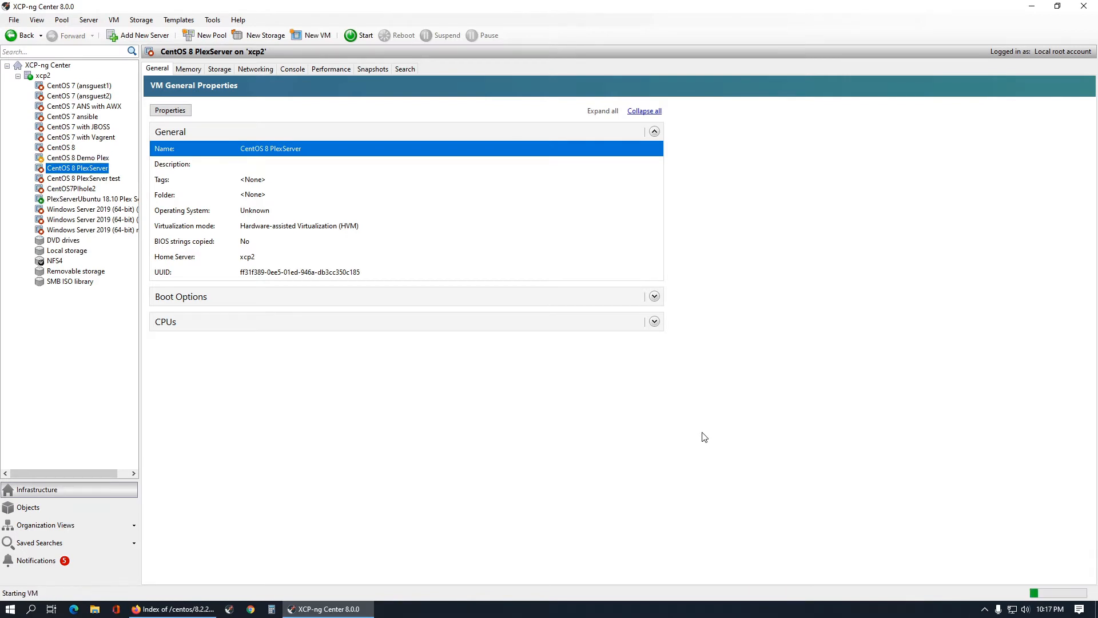
click(77, 159)
click(291, 69)
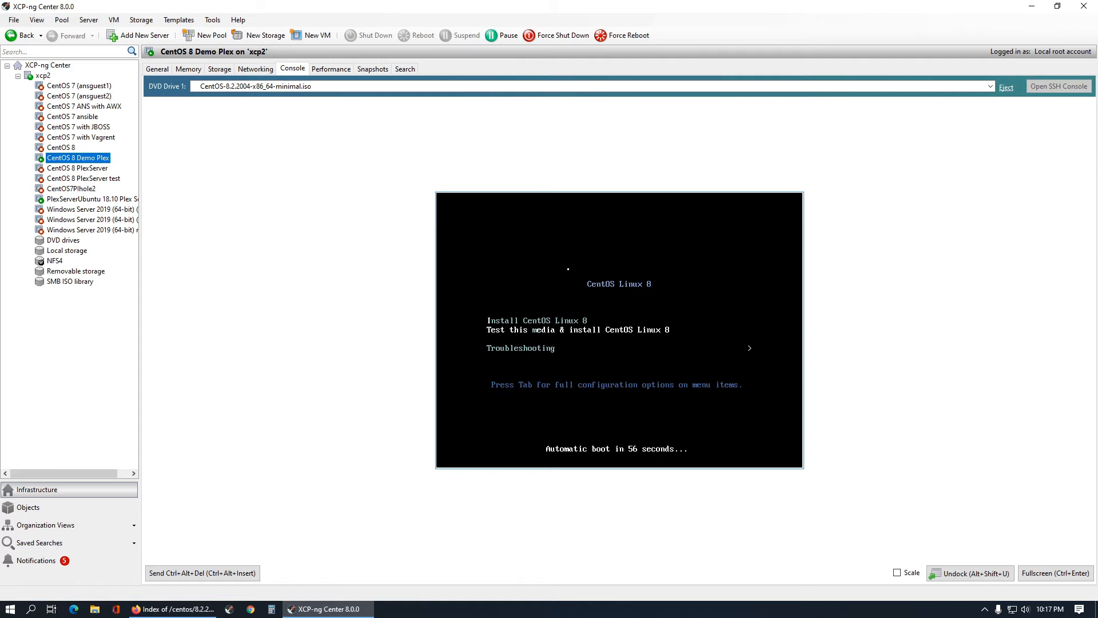
Step: Boot into Install CentOS Linux 8 and continue with English (United States) as the installation language
key(Up)
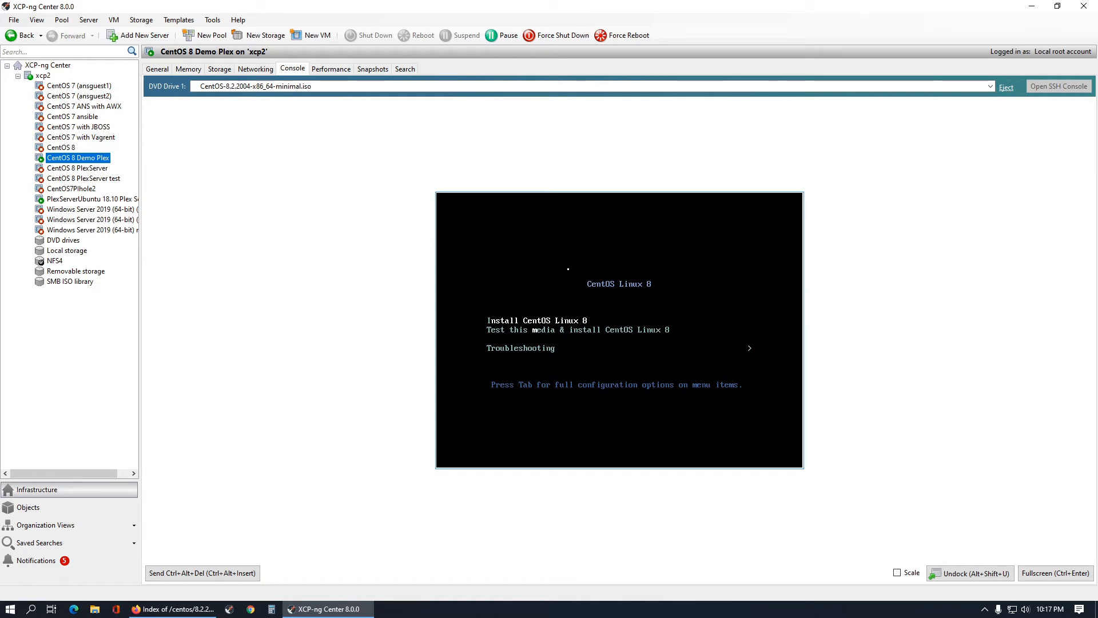
key(Return)
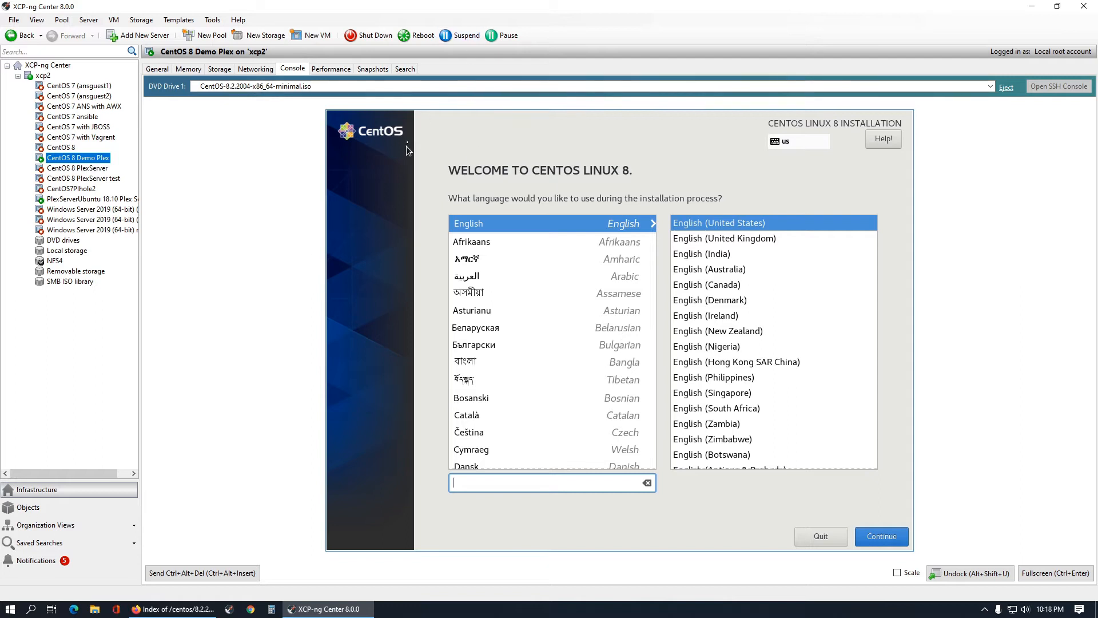
click(575, 223)
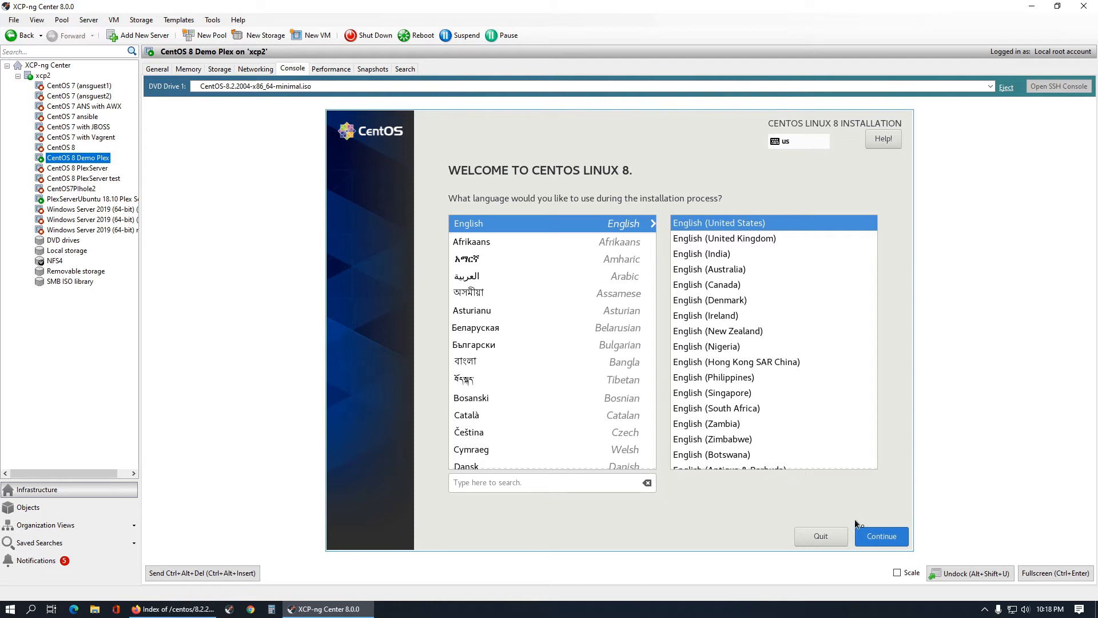
click(880, 536)
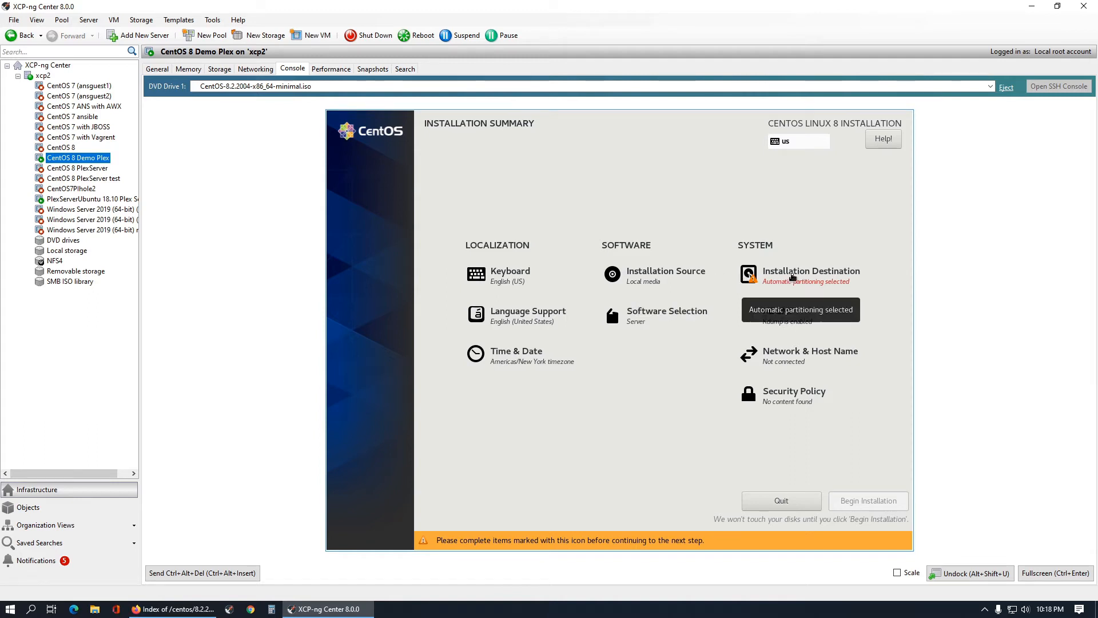
Step: Select the 40 GiB xvda disk as the installation destination with Custom storage configuration
click(793, 277)
click(379, 256)
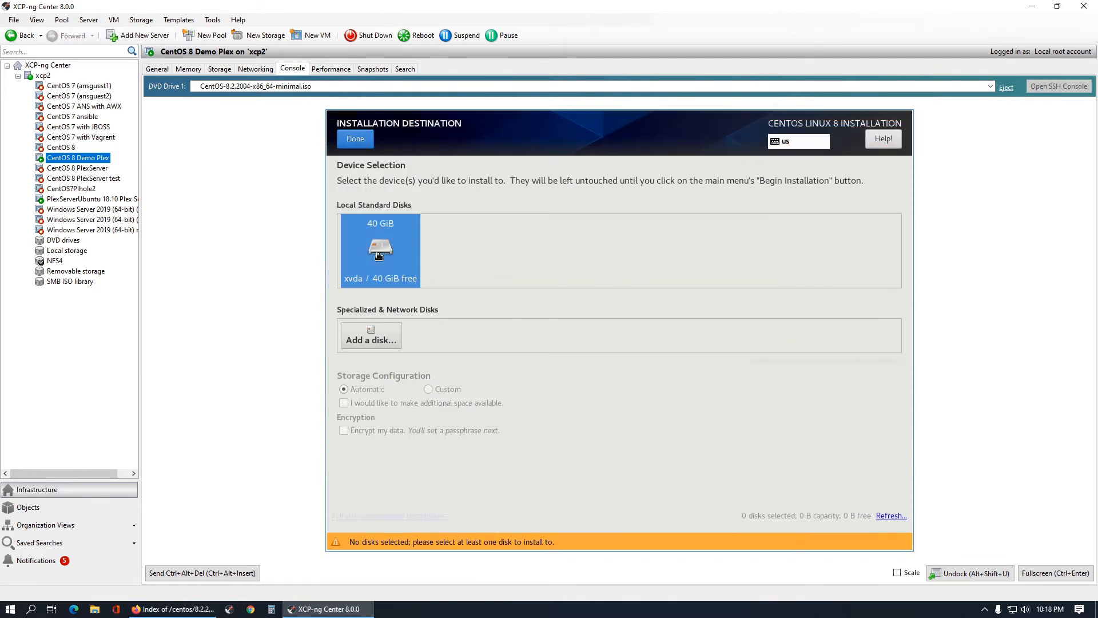
click(379, 255)
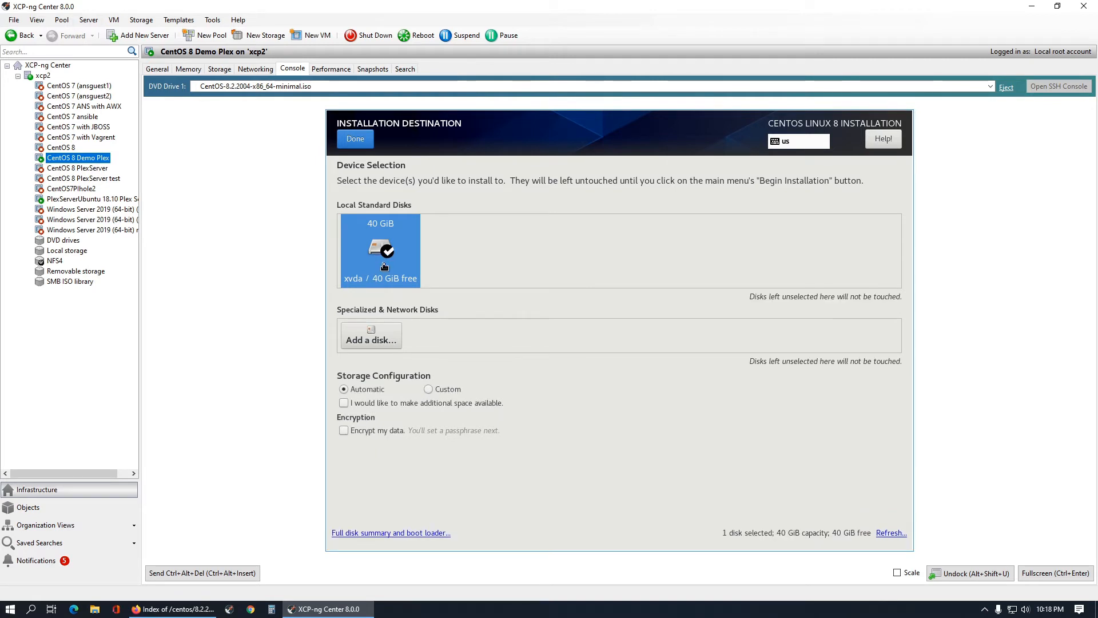
click(430, 389)
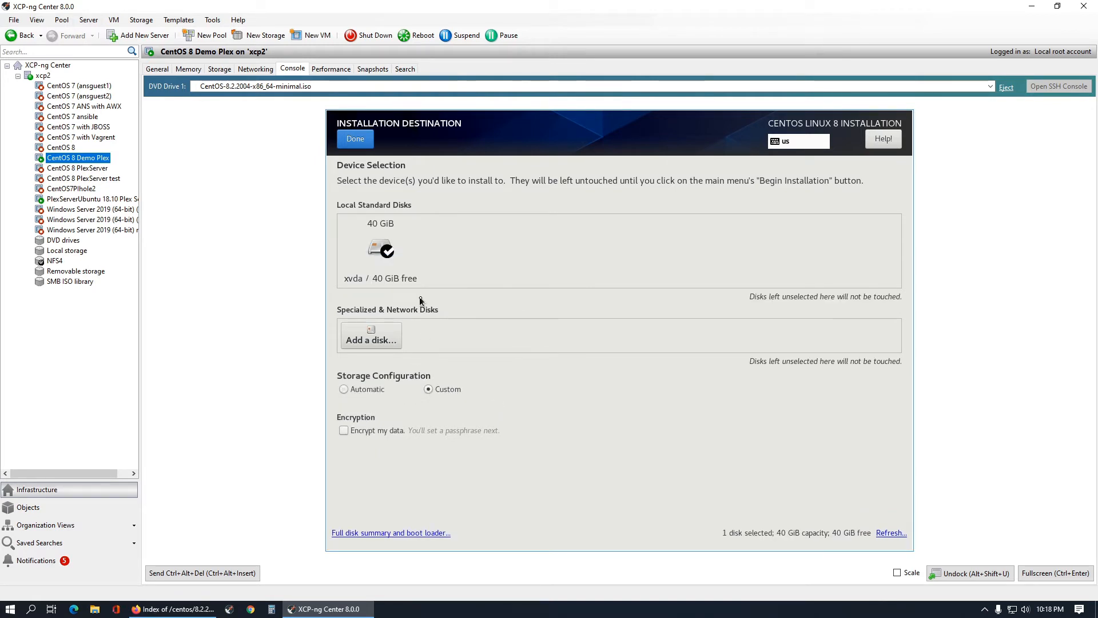
Step: Proceed to manual partitioning and set the partitioning scheme for new mount points to Standard Partition
click(355, 140)
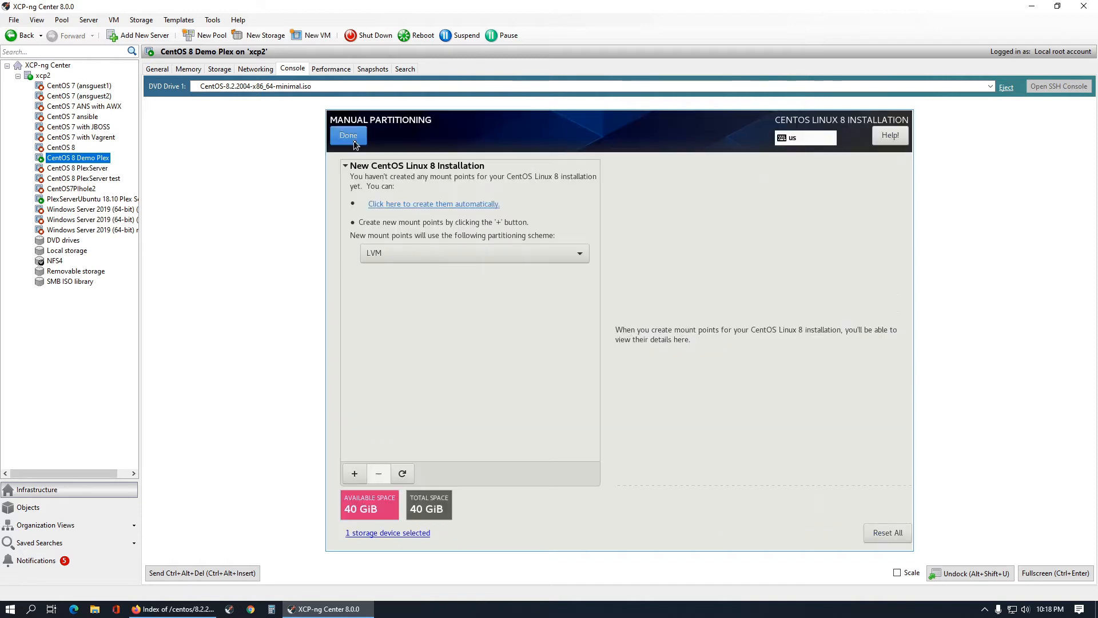
click(388, 258)
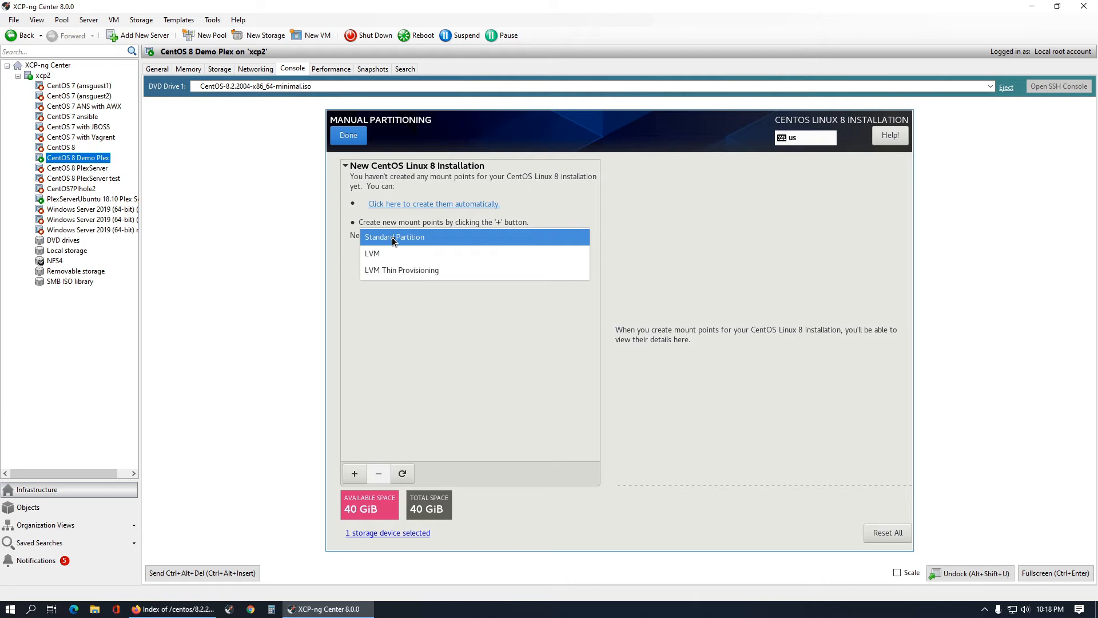
click(394, 239)
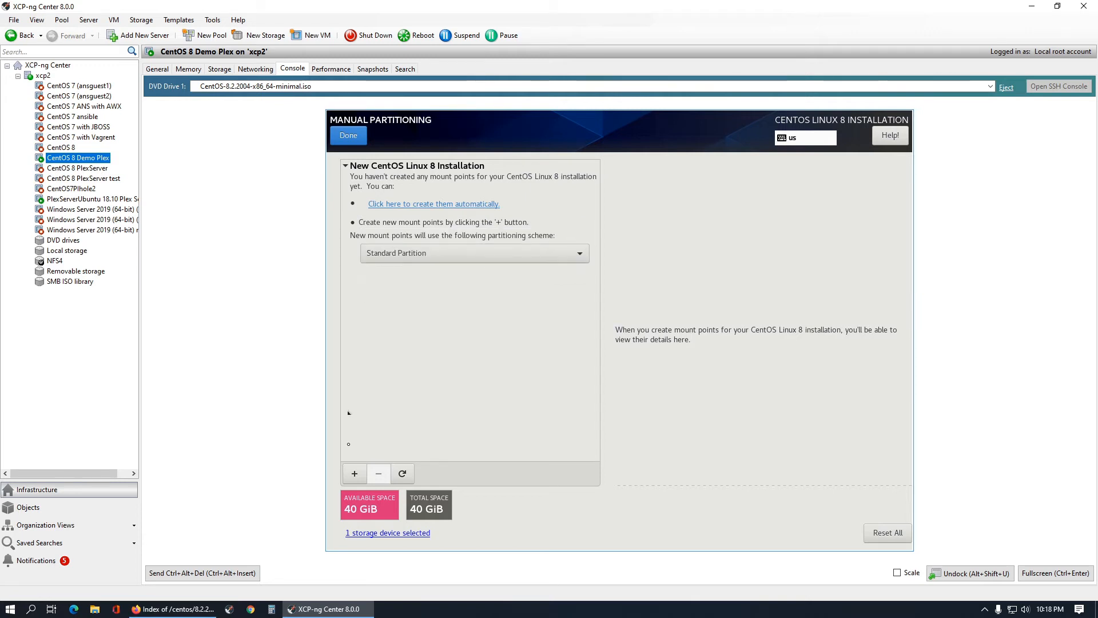
Step: Add a swap mount point with a desired capacity of 4 GiB
click(353, 475)
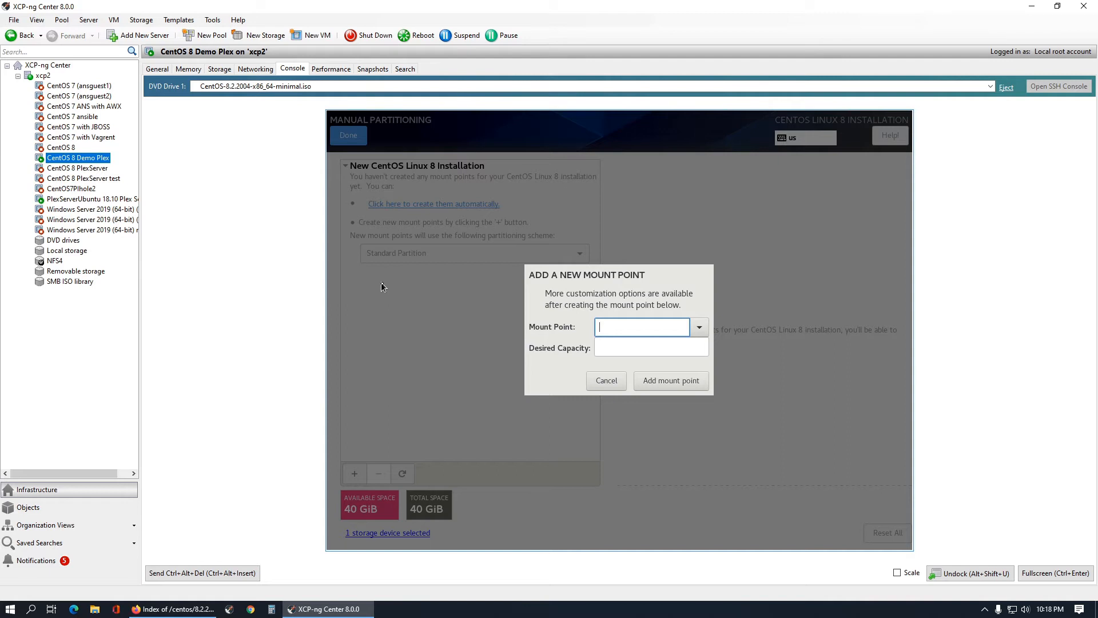
text(sw)
key(BackSpace)
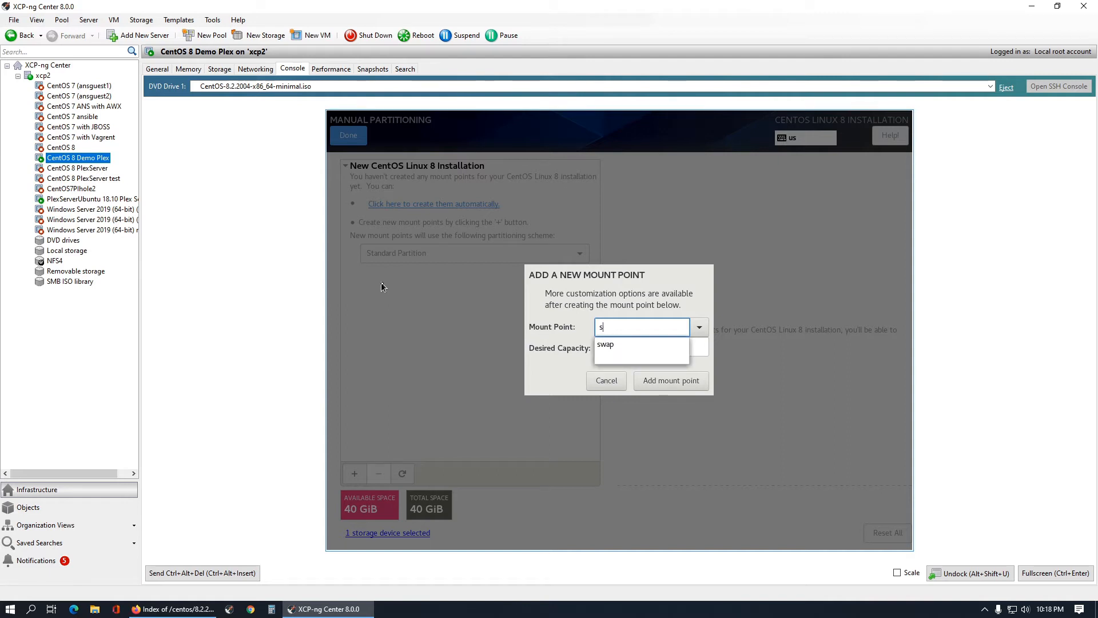
click(605, 343)
click(605, 343)
text(4 GiB)
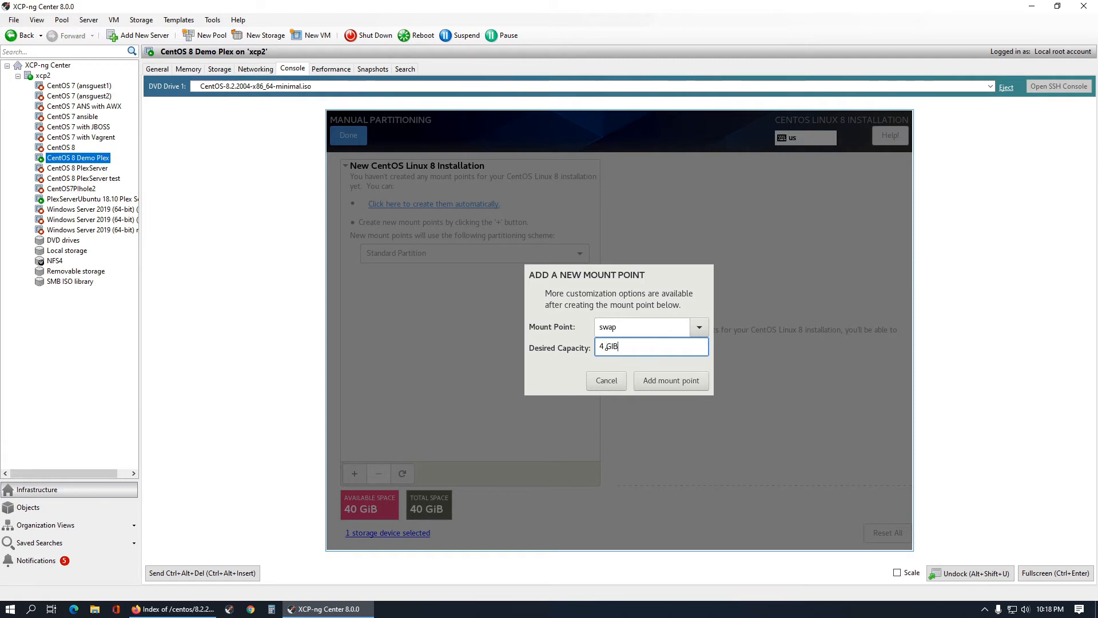
click(659, 380)
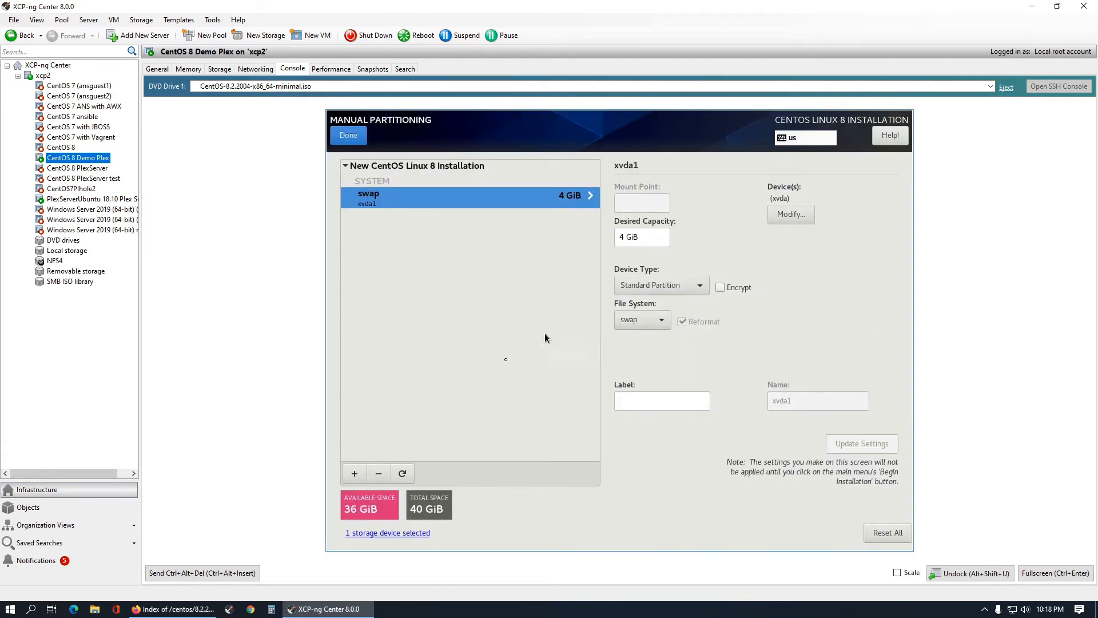
Step: Add a /boot mount point with a desired capacity of 1 GiB
click(354, 473)
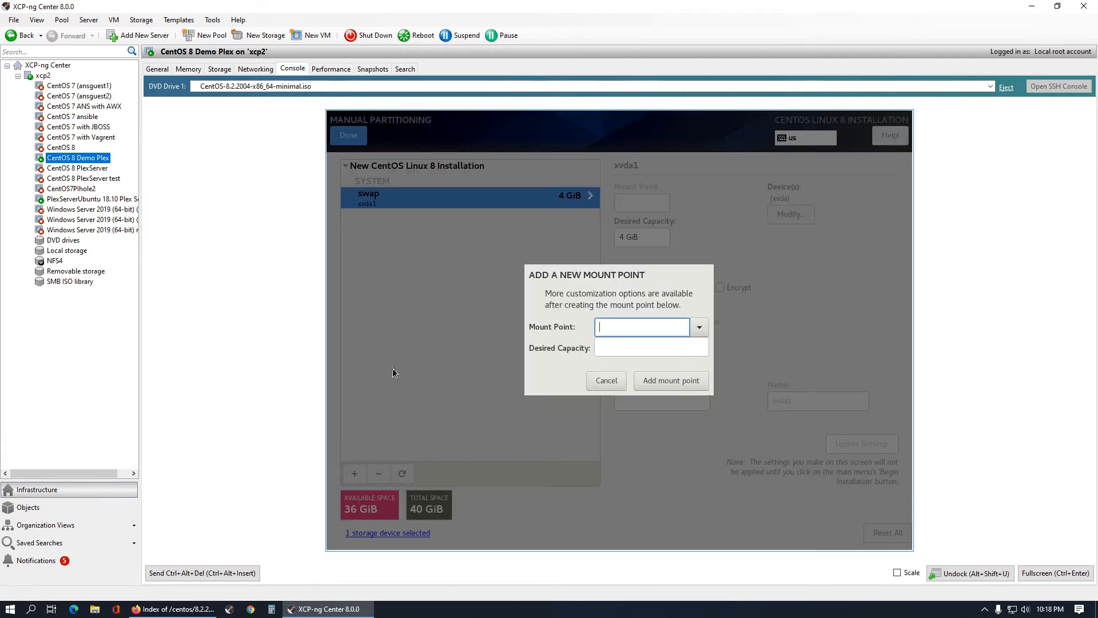
click(699, 327)
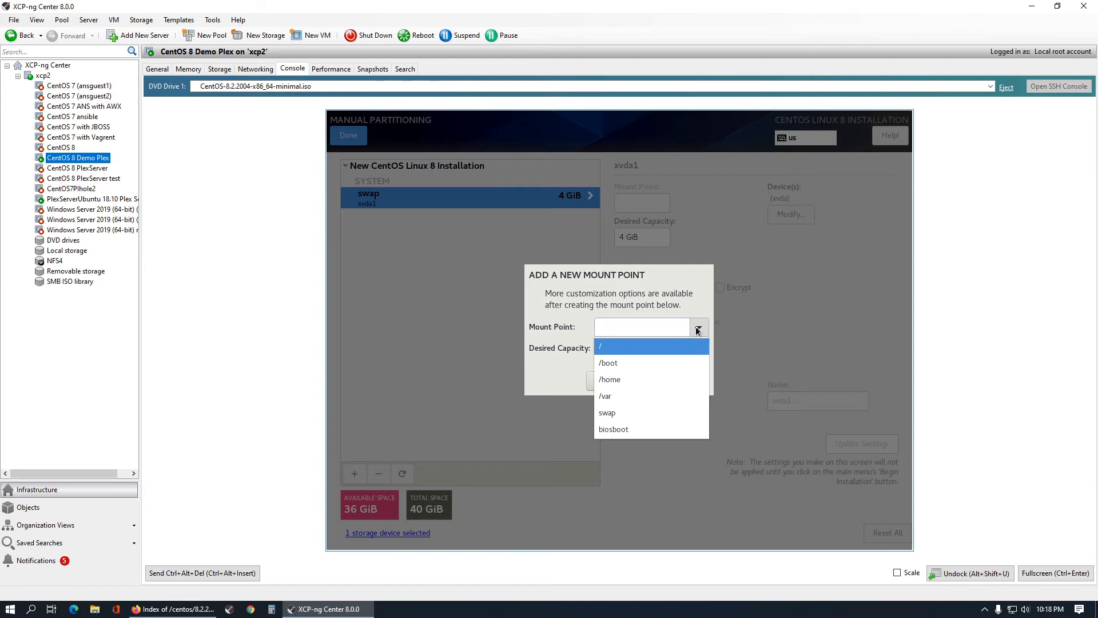
click(680, 366)
click(669, 349)
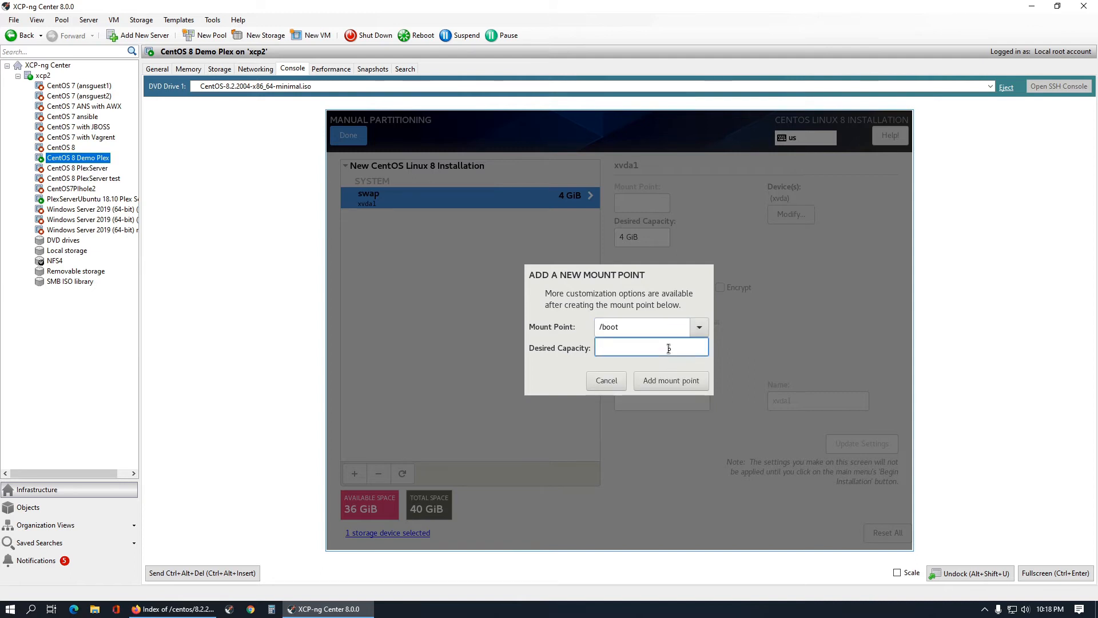
text(1 GiB)
click(674, 383)
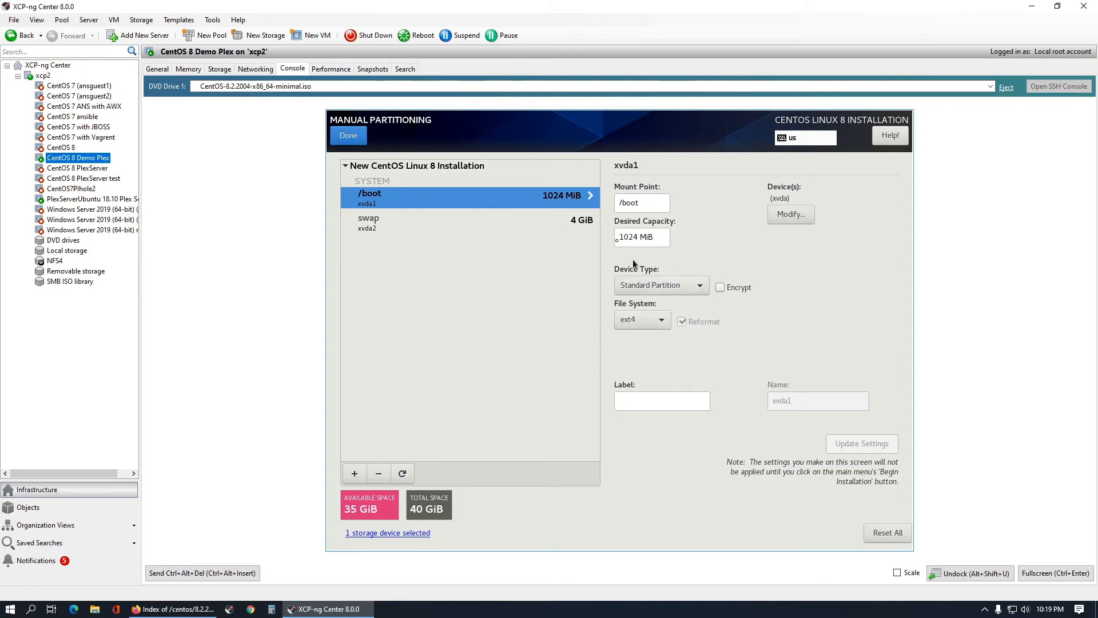
Step: Add a root (/) mount point with a desired capacity of 10 GiB
click(355, 473)
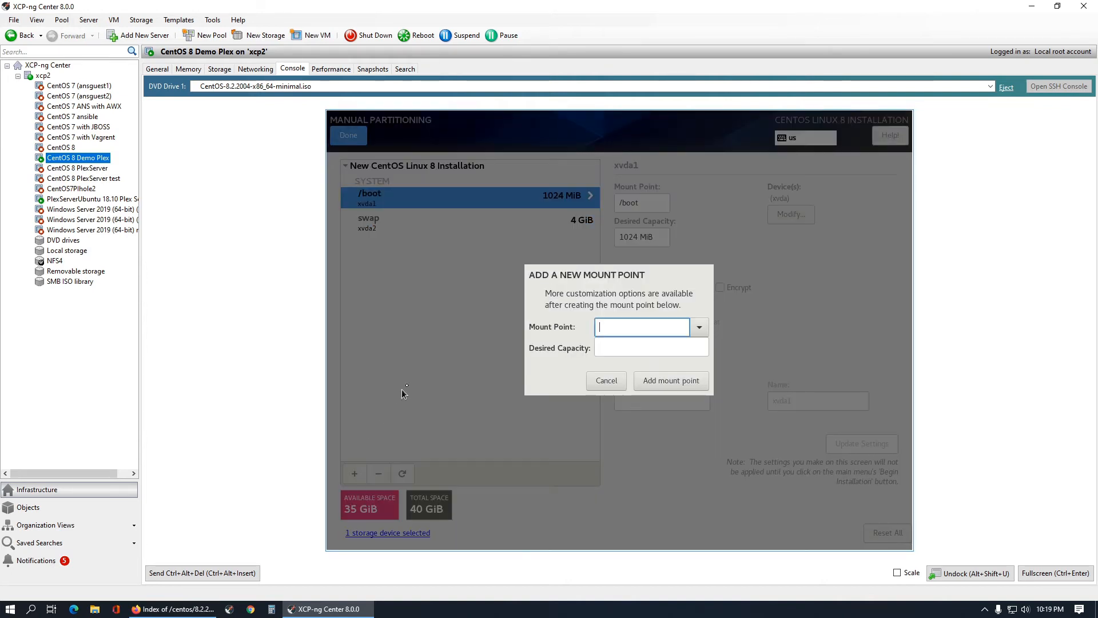
text(/)
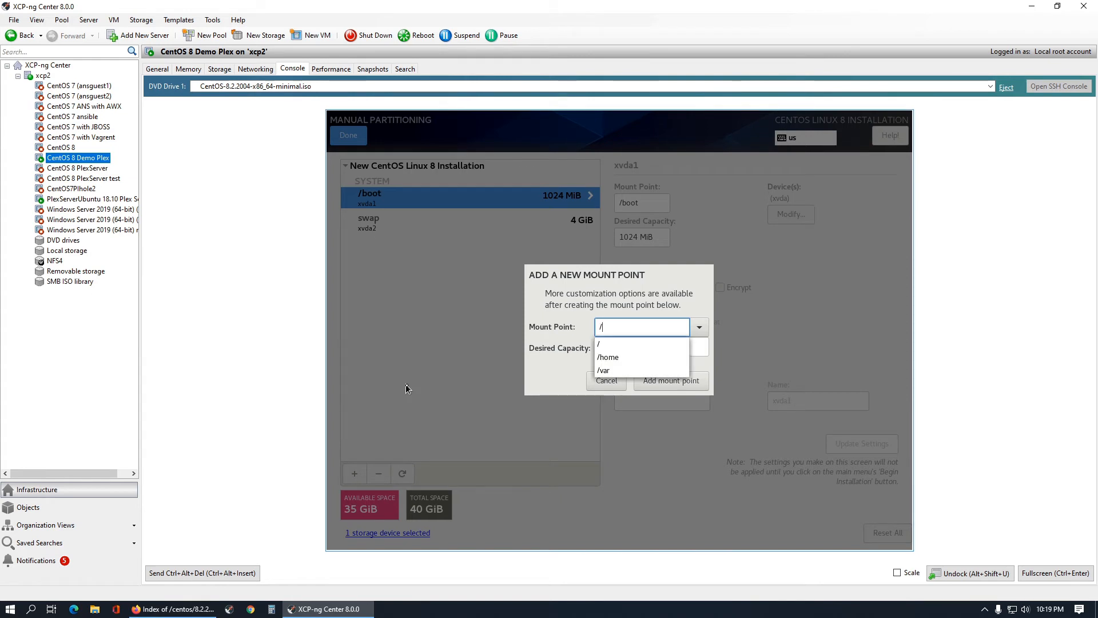
key(Tab)
key(Tab)
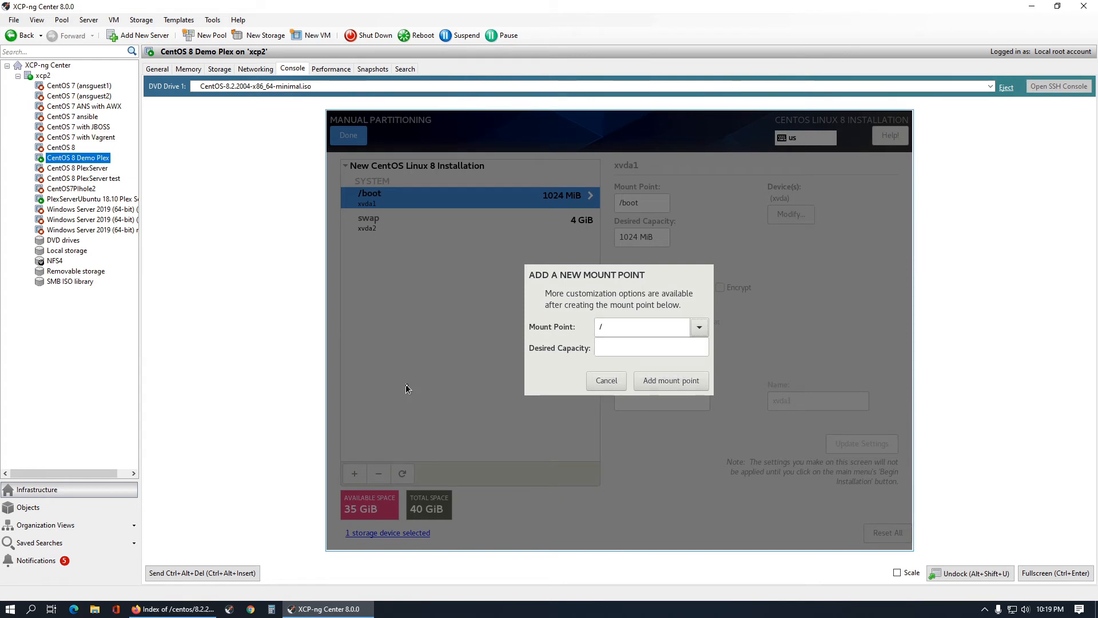
click(615, 351)
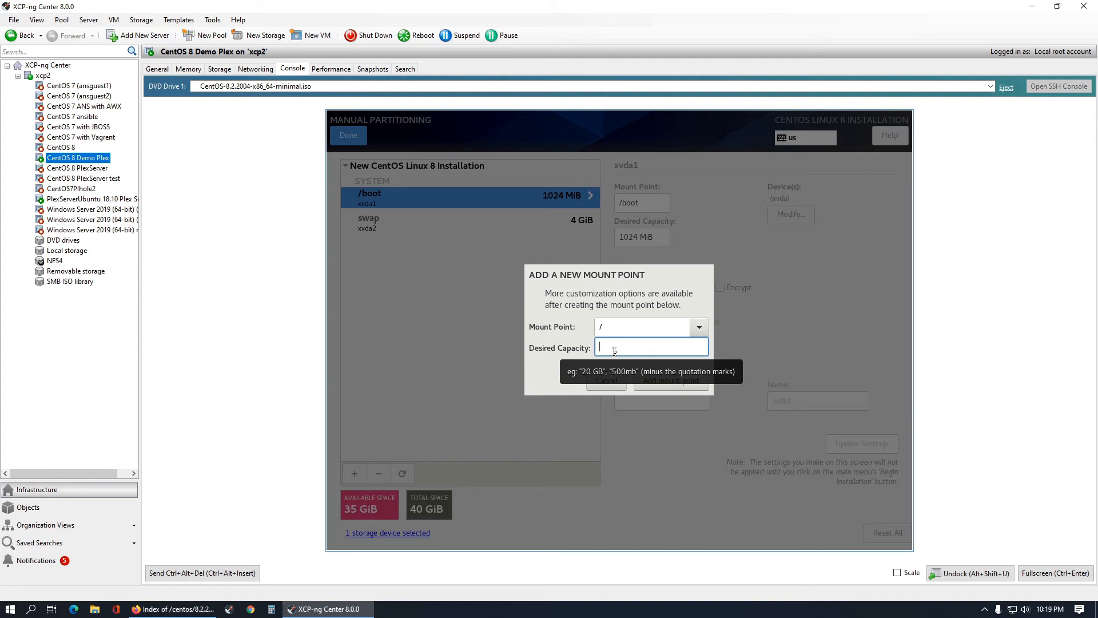
text(10 GiB)
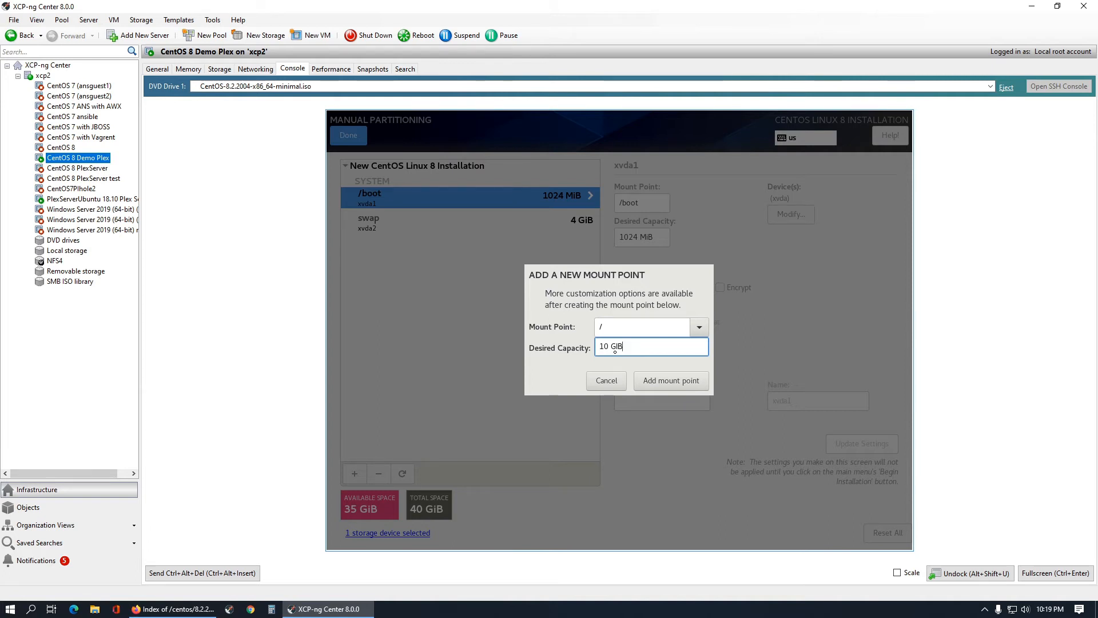
click(672, 380)
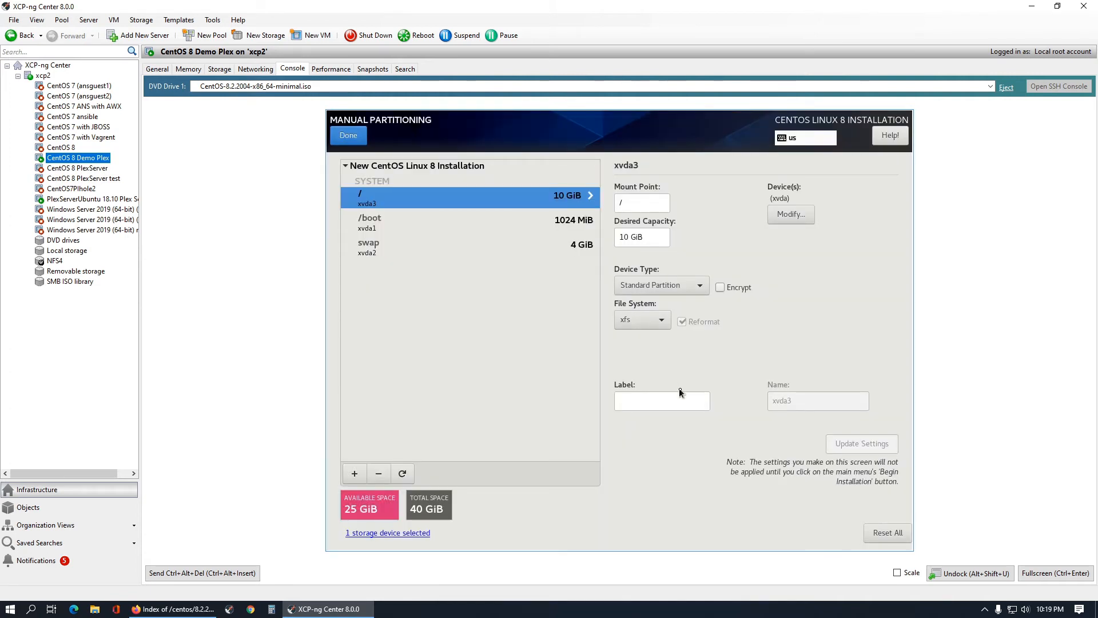
Step: Add a /home mount point with a desired capacity of 13 GiB
click(362, 471)
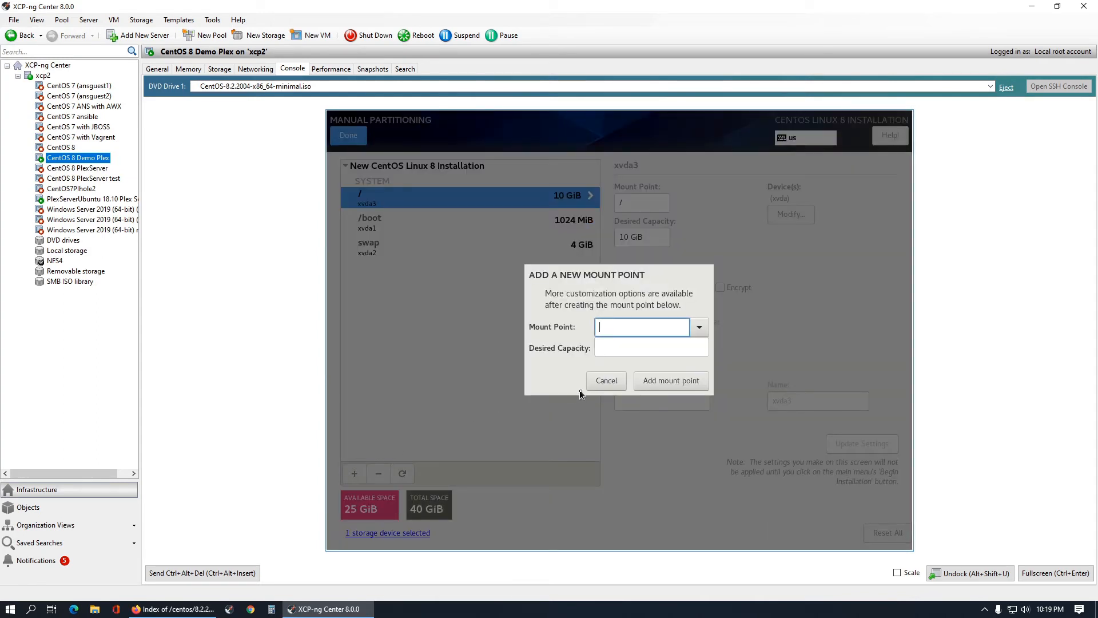
text(/)
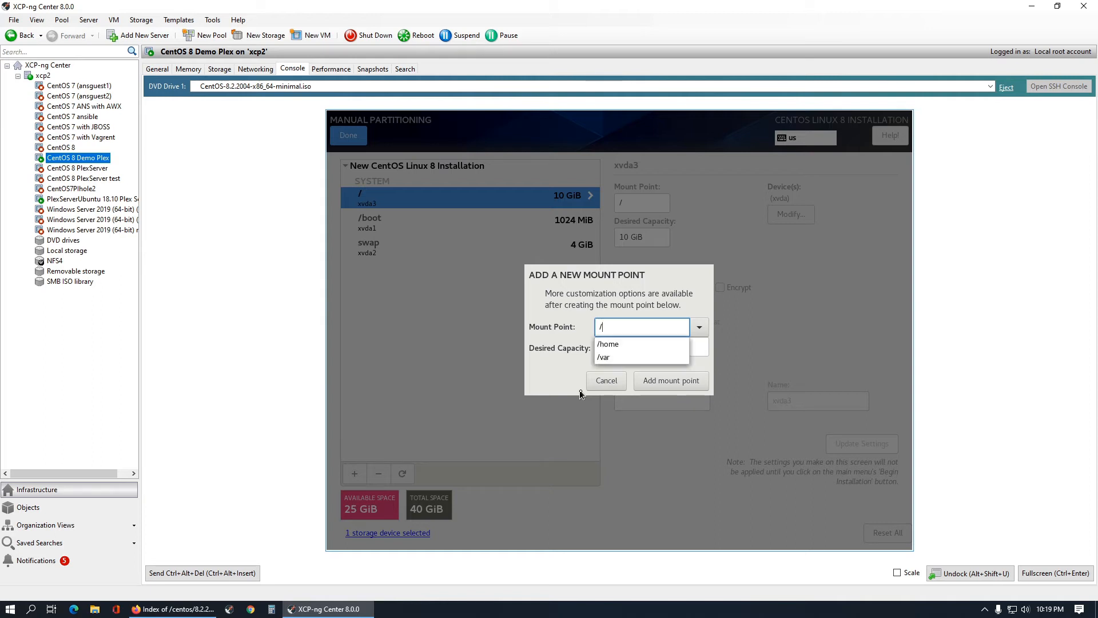
click(611, 344)
click(611, 344)
text(13 GiB)
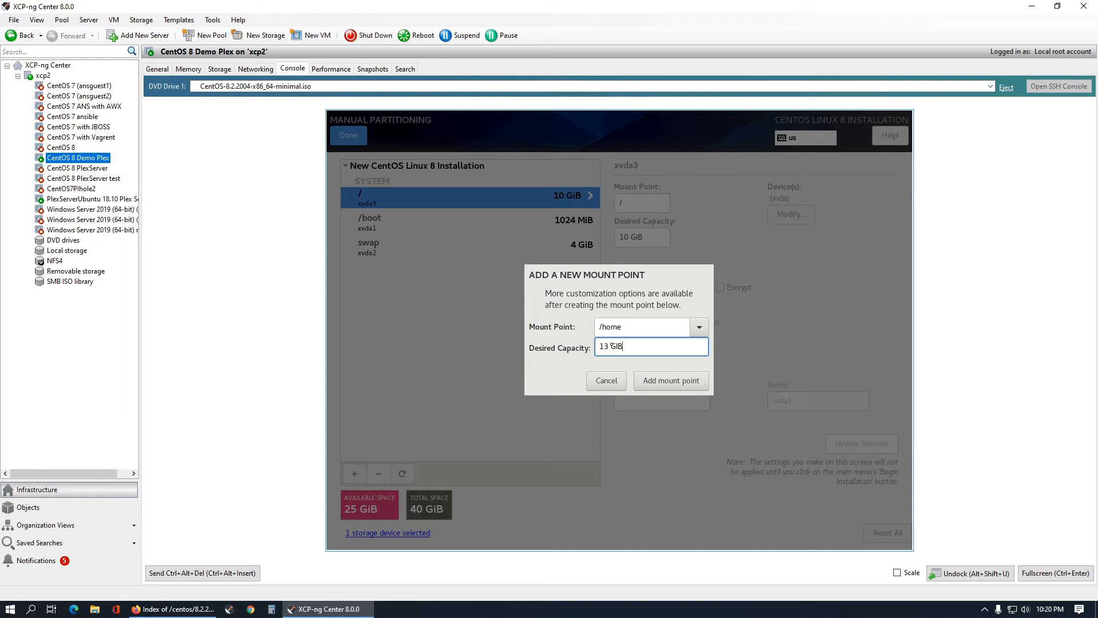
click(671, 381)
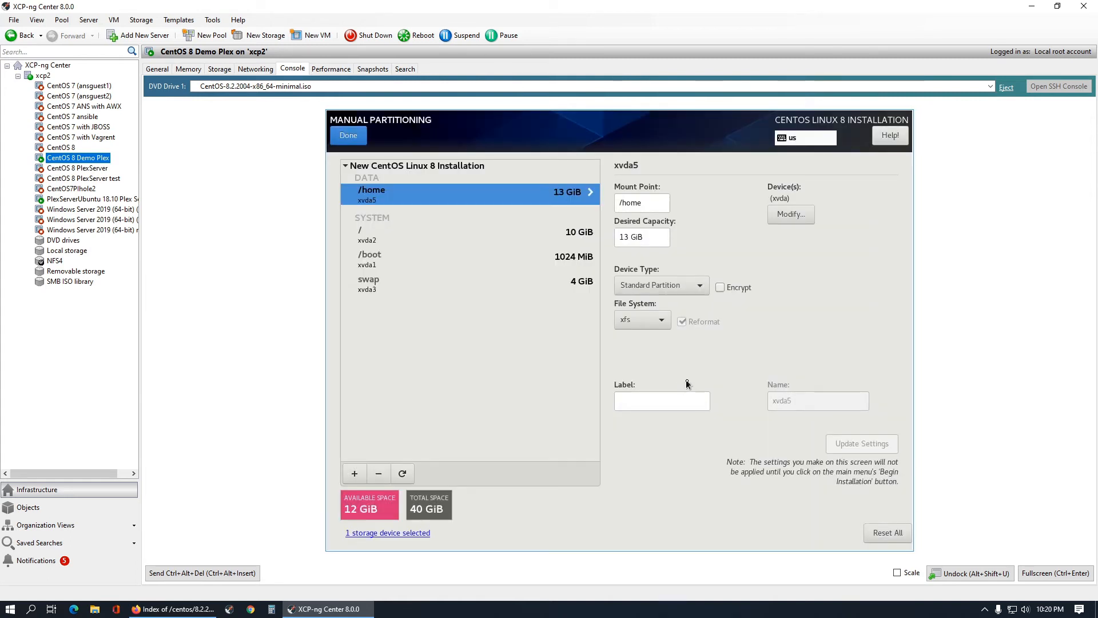
Step: Add a /var mount point with a desired capacity of 12 GiB and accept the summary of partitioning changes
click(356, 474)
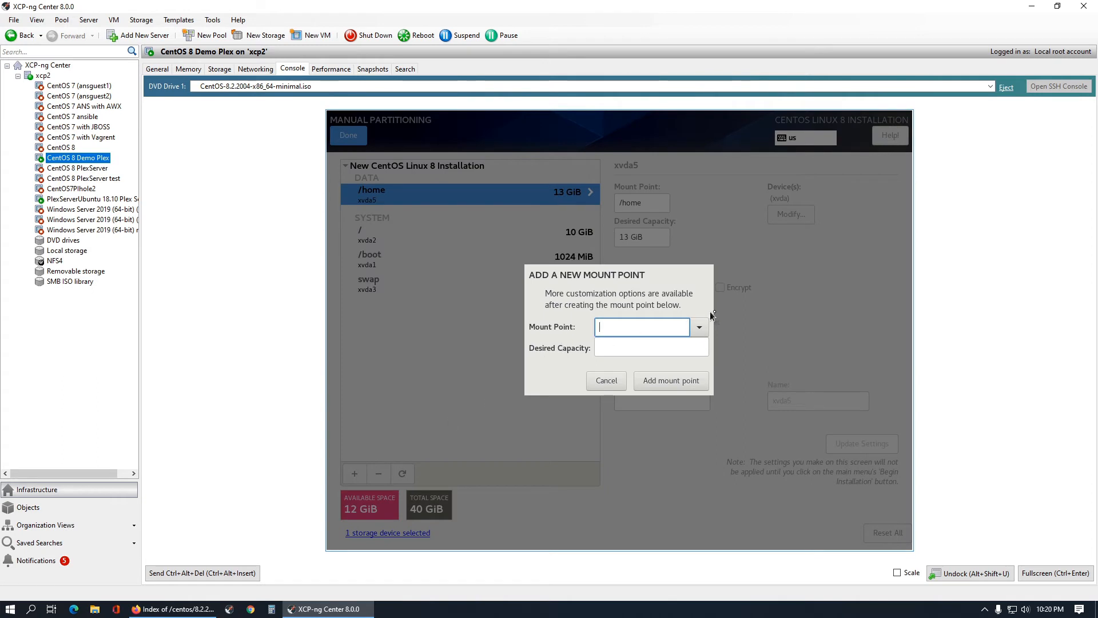
click(699, 326)
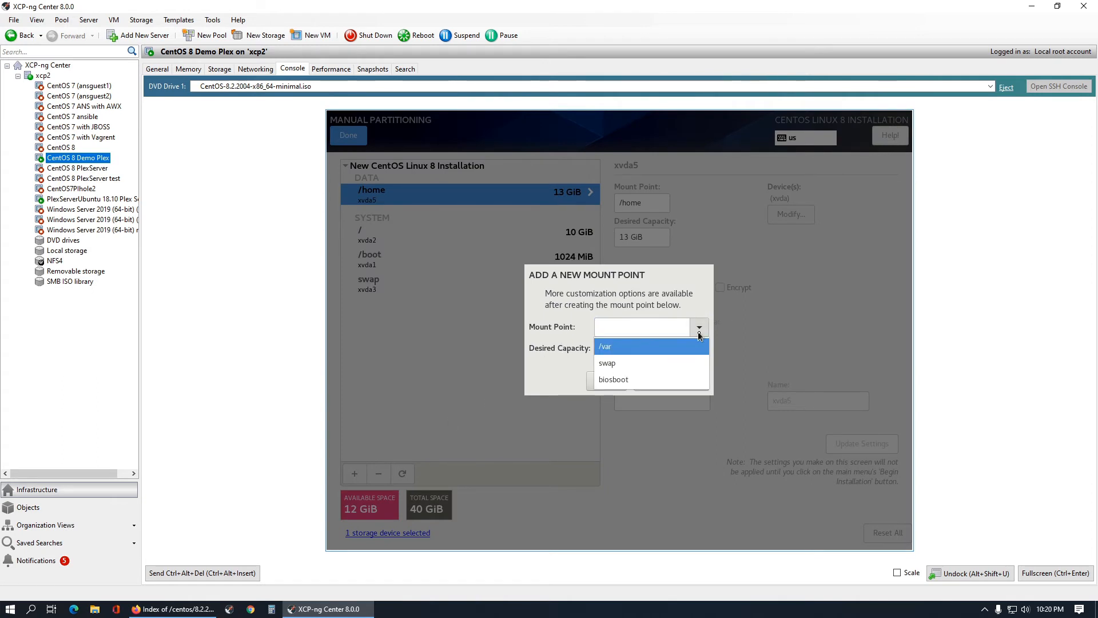
click(658, 346)
click(657, 346)
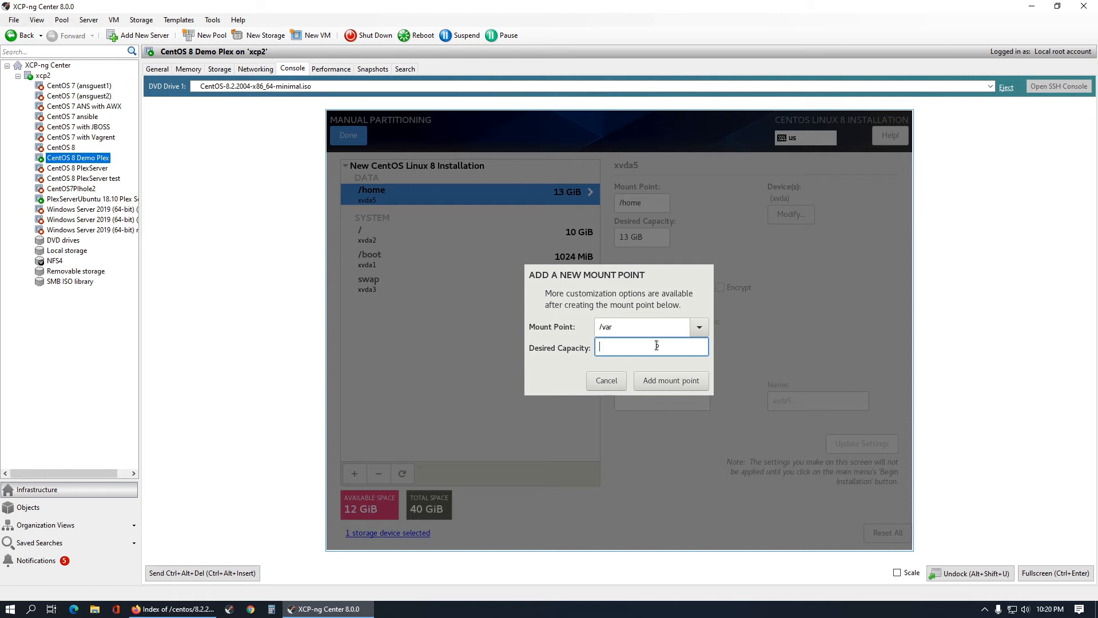
text(12 GF)
key(BackSpace)
text(UB)
key(BackSpace)
key(BackSpace)
text(iB)
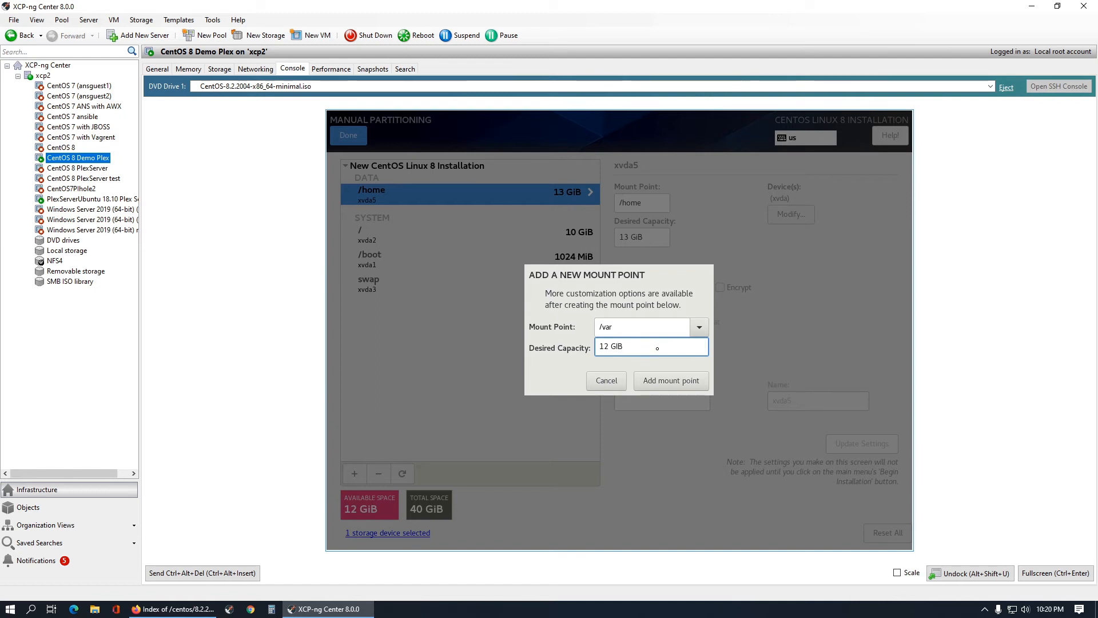
click(664, 381)
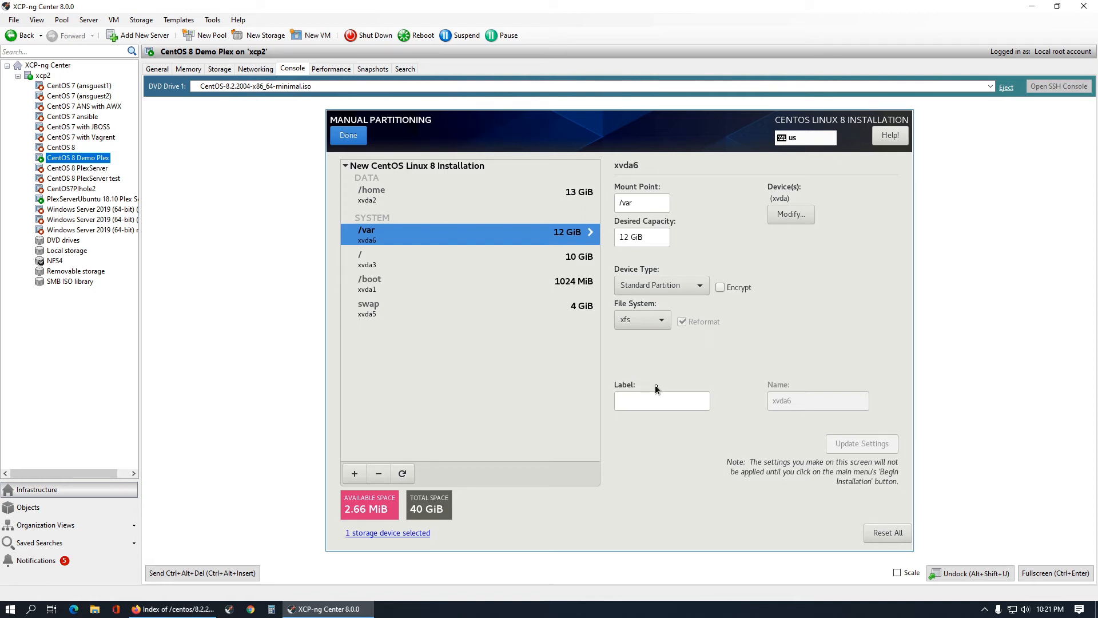
click(352, 136)
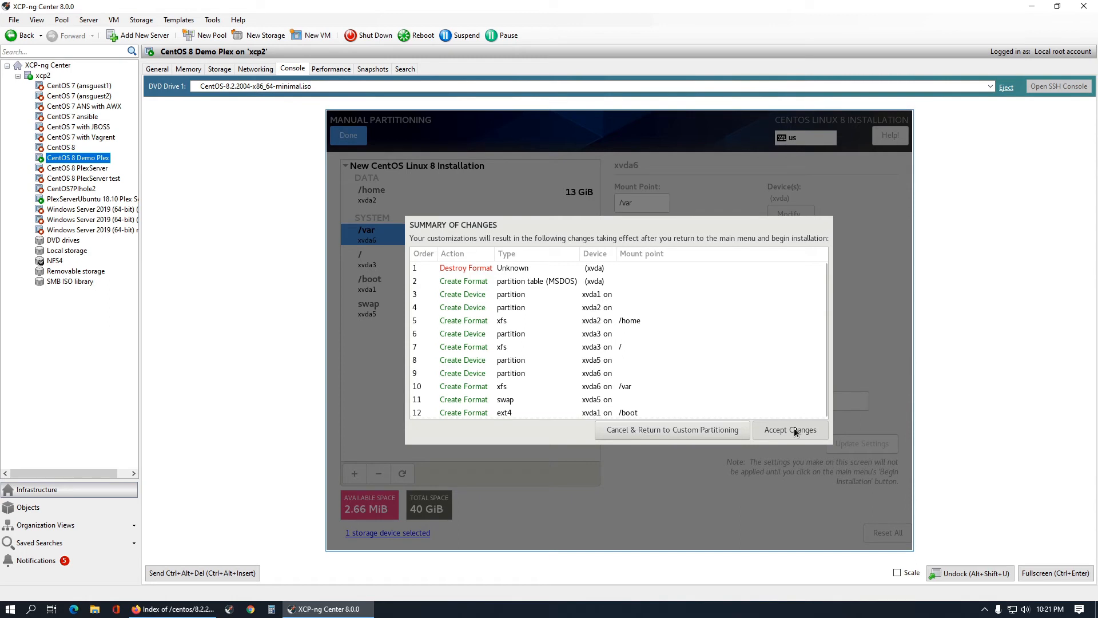
click(794, 430)
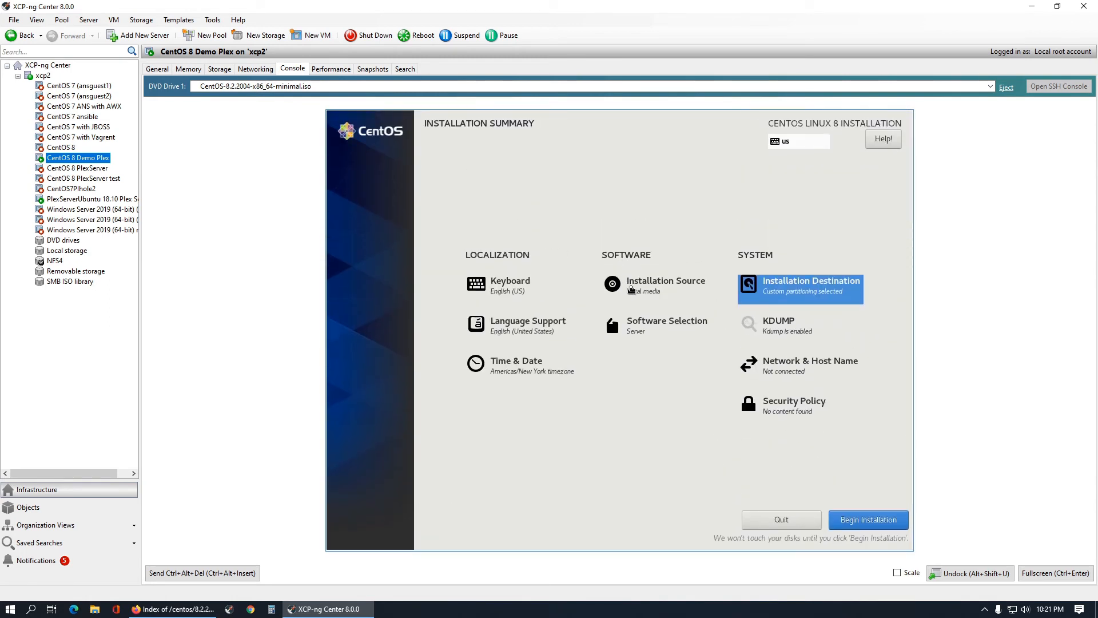
Step: Check the installation source, keeping it as is, and choose Minimal Install as the base environment in the software selection
click(631, 289)
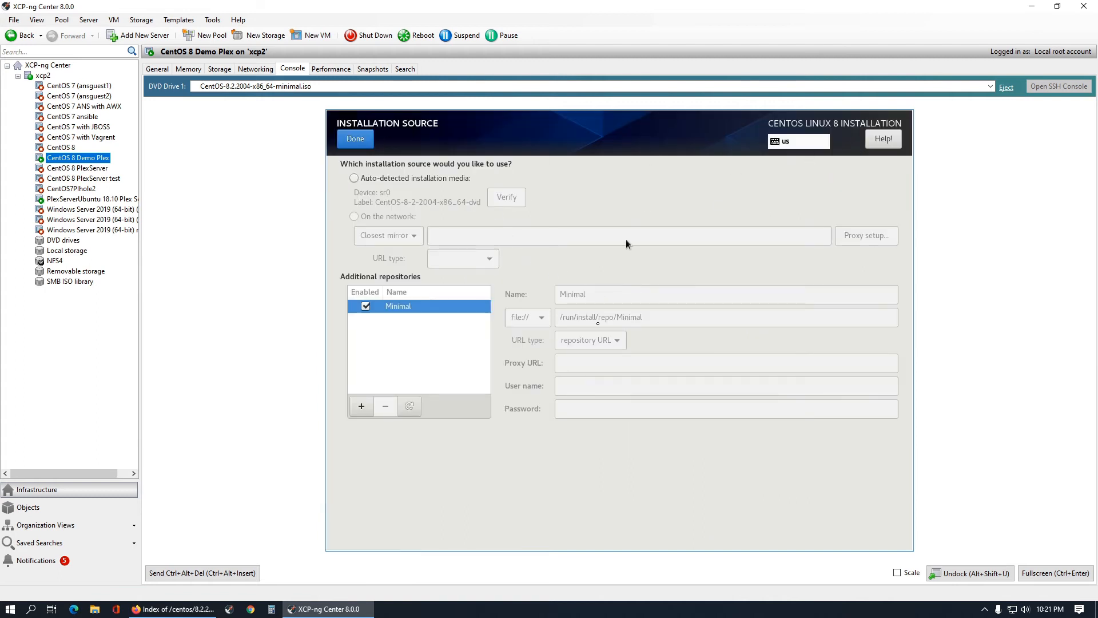
click(354, 137)
click(652, 325)
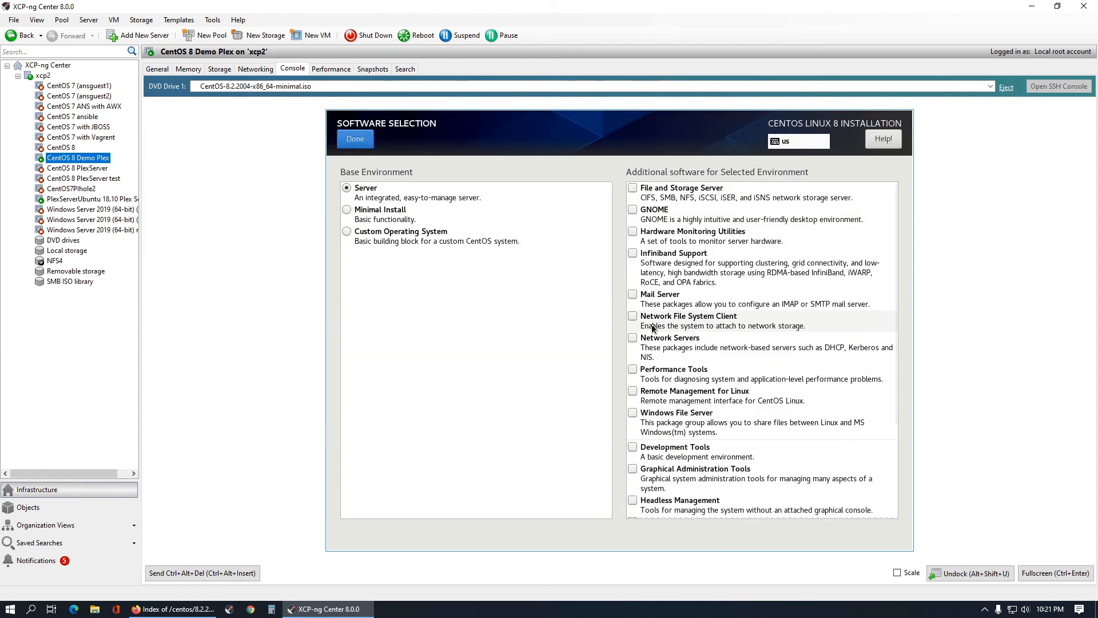
click(384, 217)
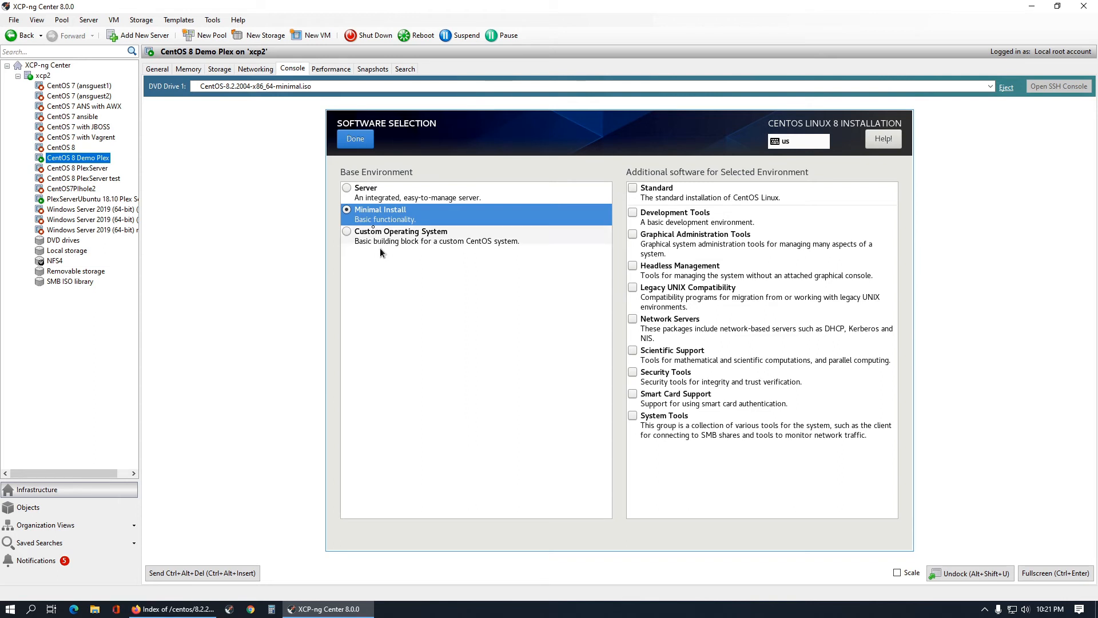
click(362, 141)
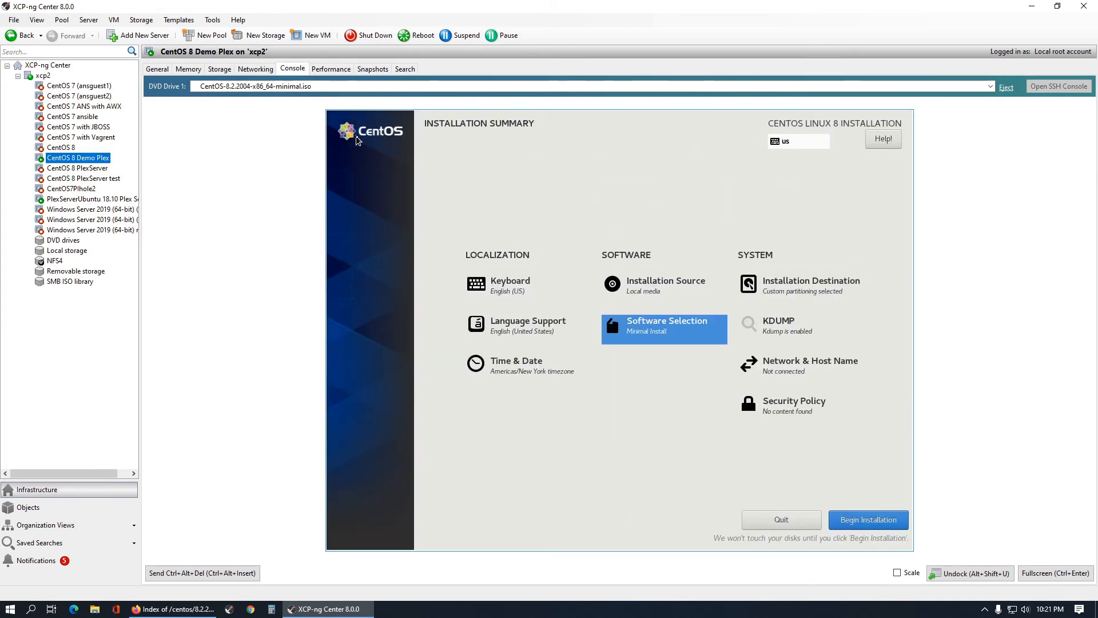
Step: Set the time zone city to Chicago in the Americas region and return to the installation summary
click(506, 366)
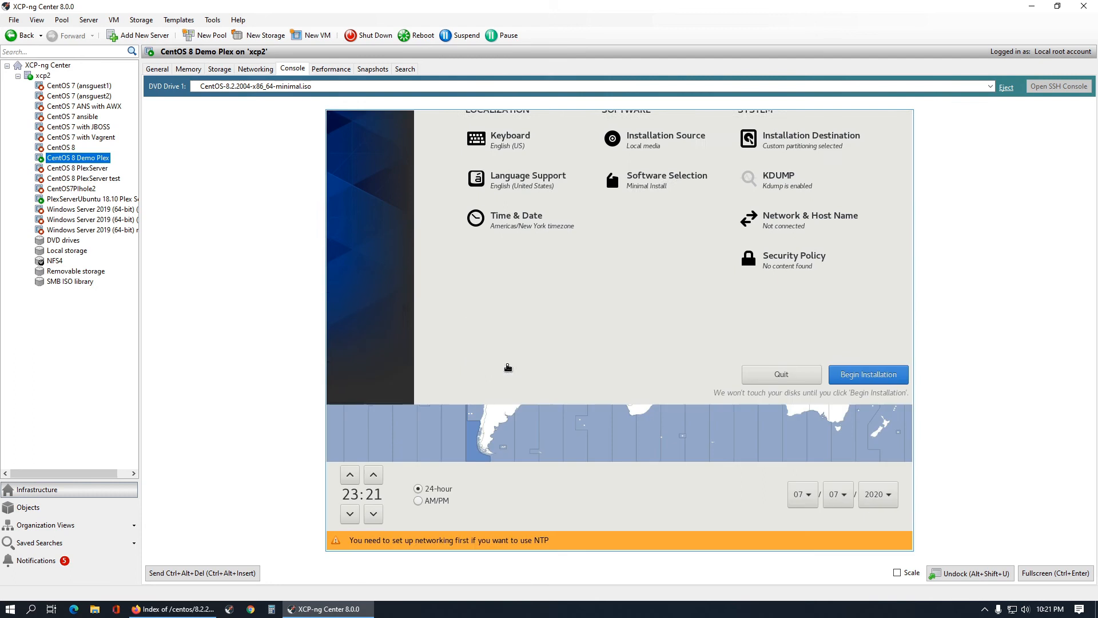
click(616, 170)
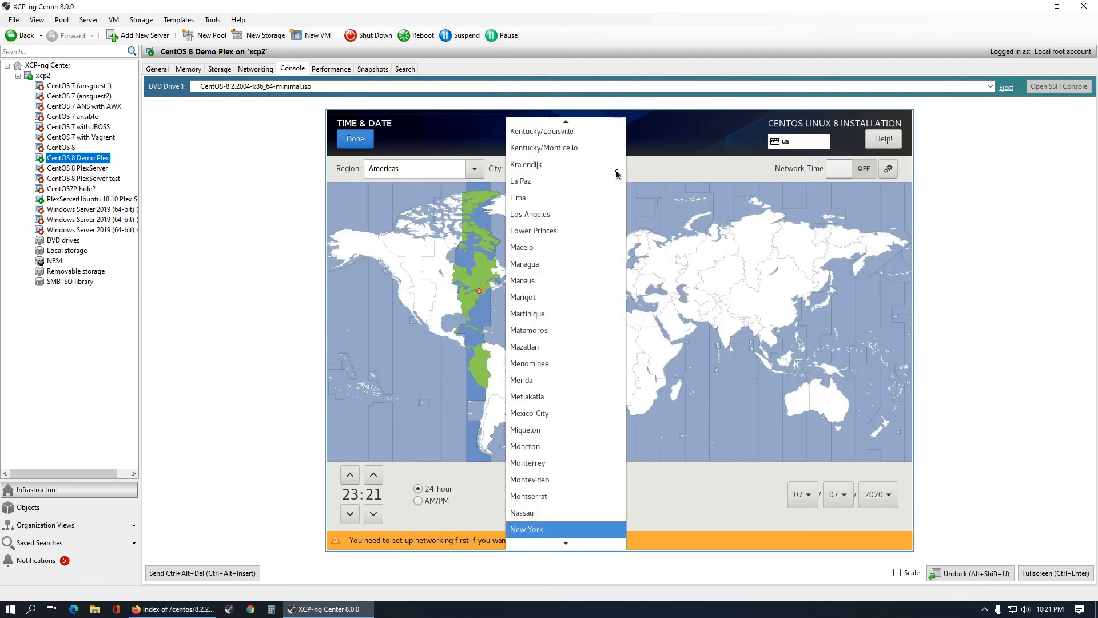
scroll(612, 195, up, 10)
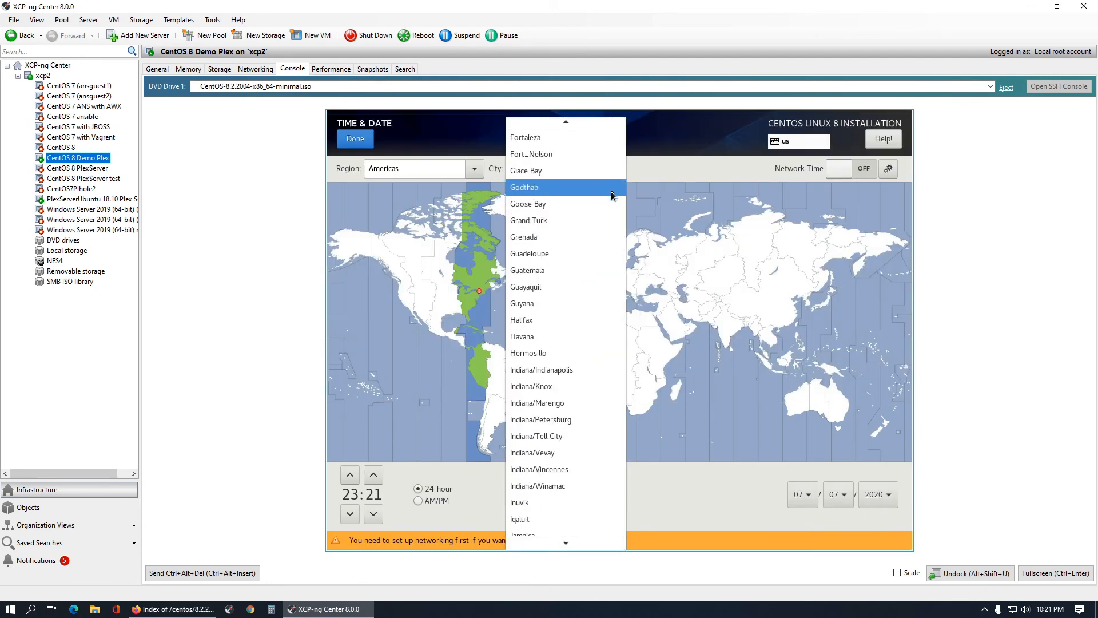
scroll(610, 218, up, 5)
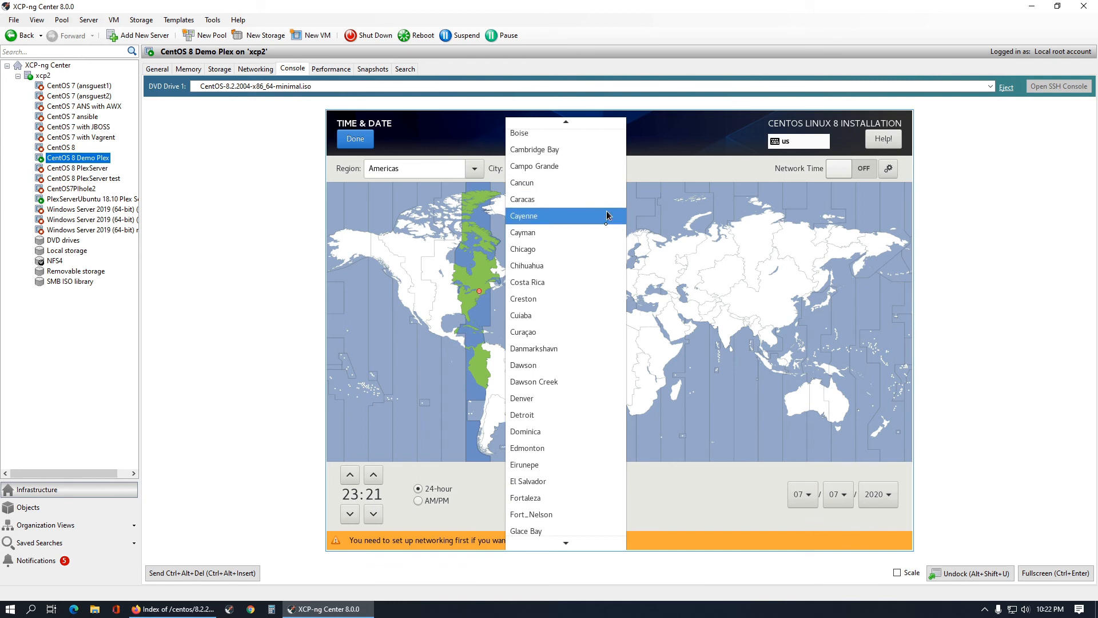
click(598, 254)
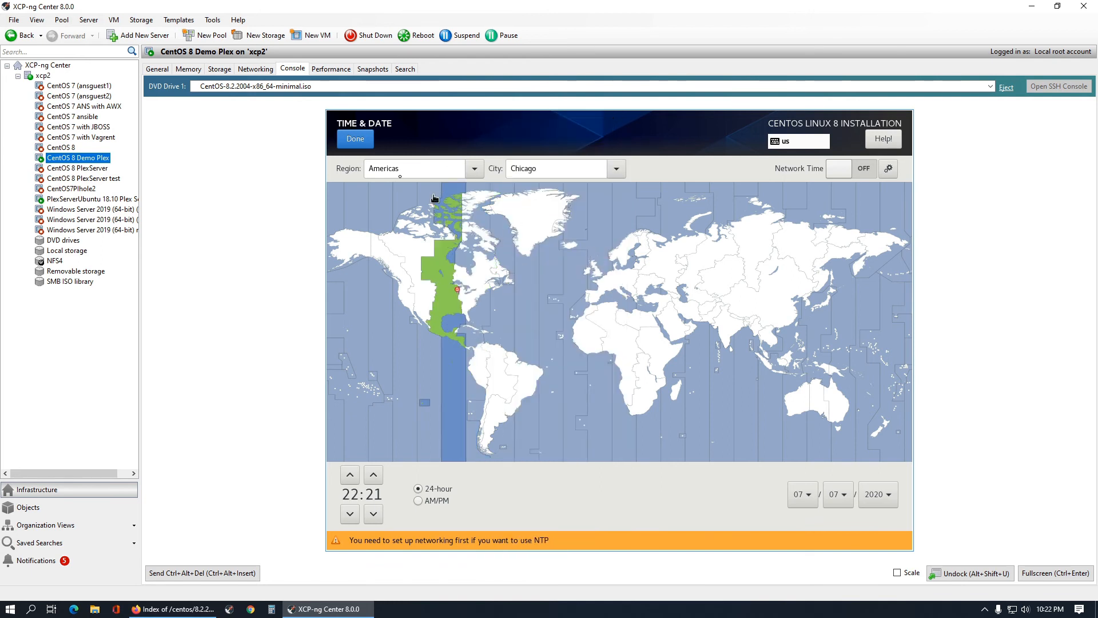
click(360, 141)
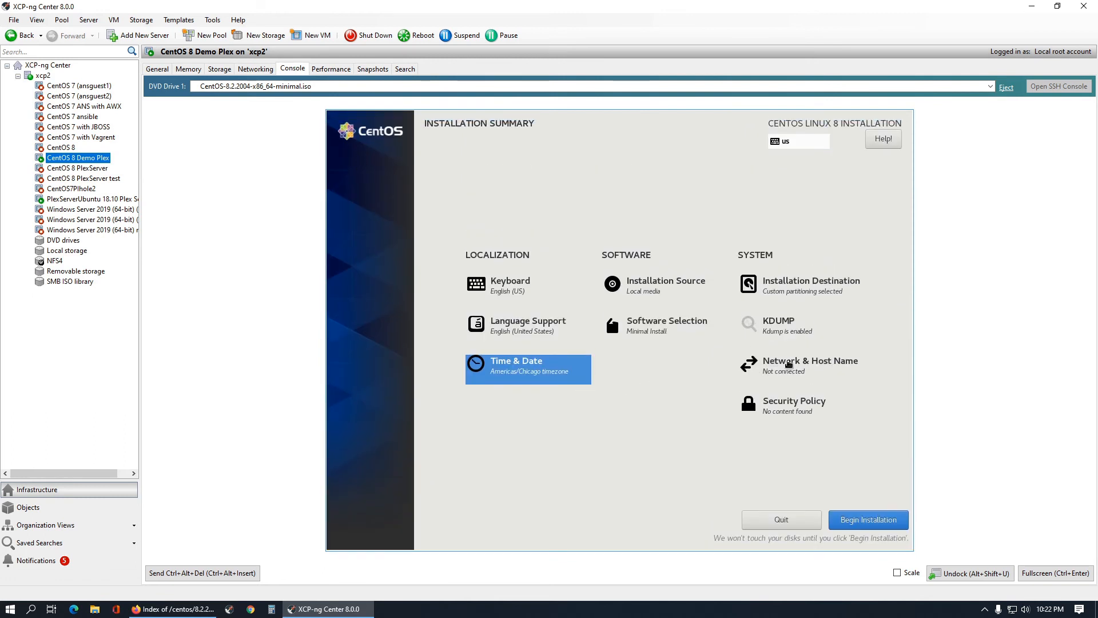
Step: Turn on the Ethernet (eth0) connection and apply plex2.localdomain as the host name
click(786, 361)
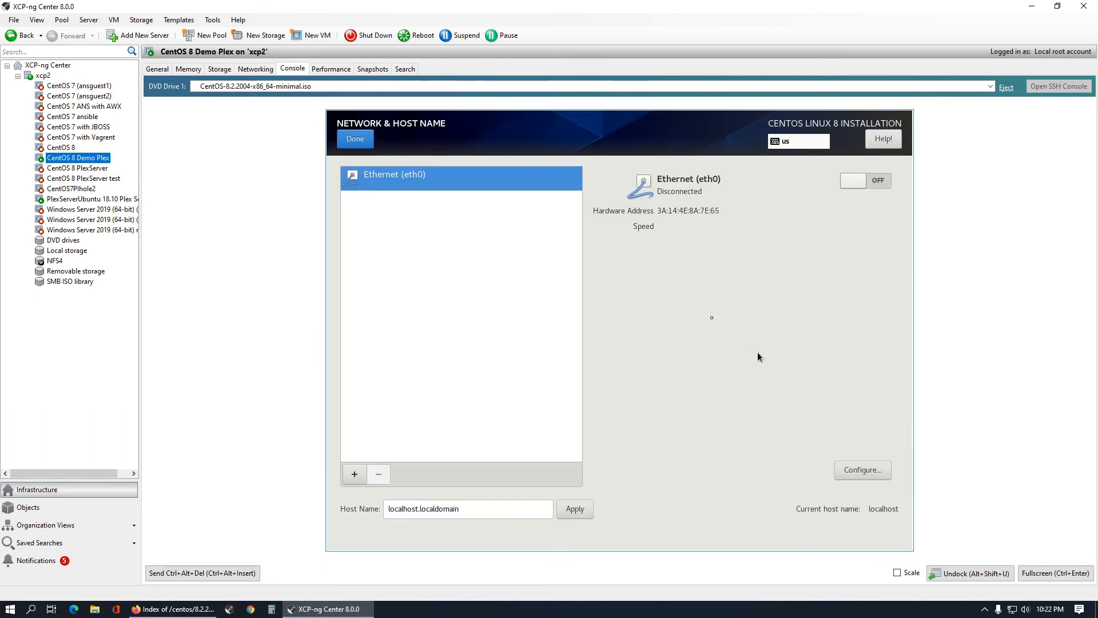
click(853, 180)
drag(416, 509, 348, 513)
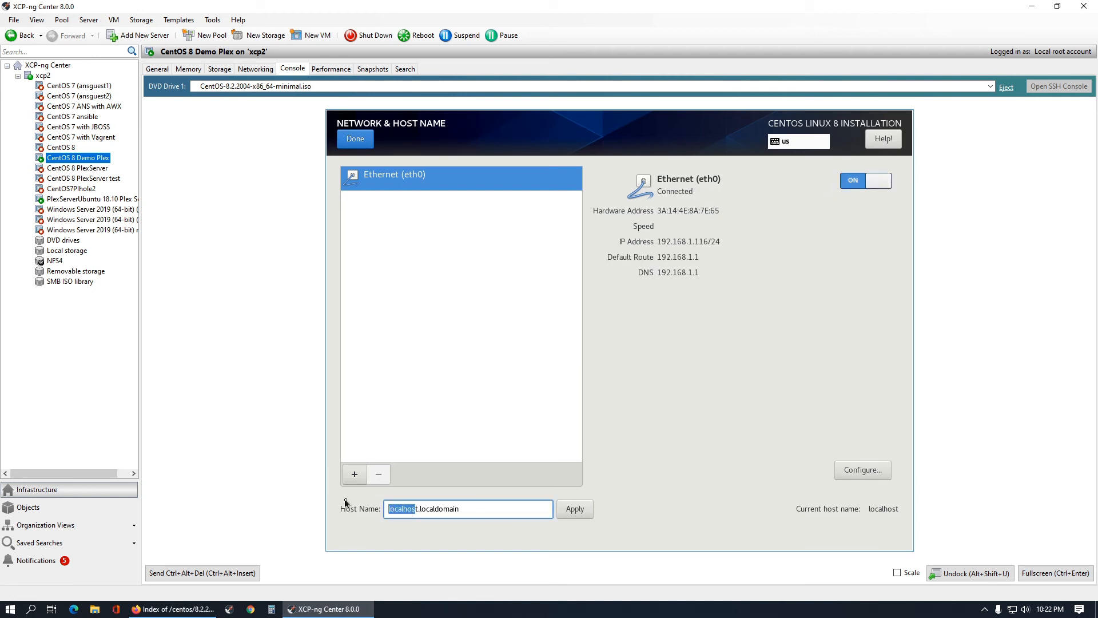
key(BackSpace)
key(Delete)
text(plex2)
click(570, 509)
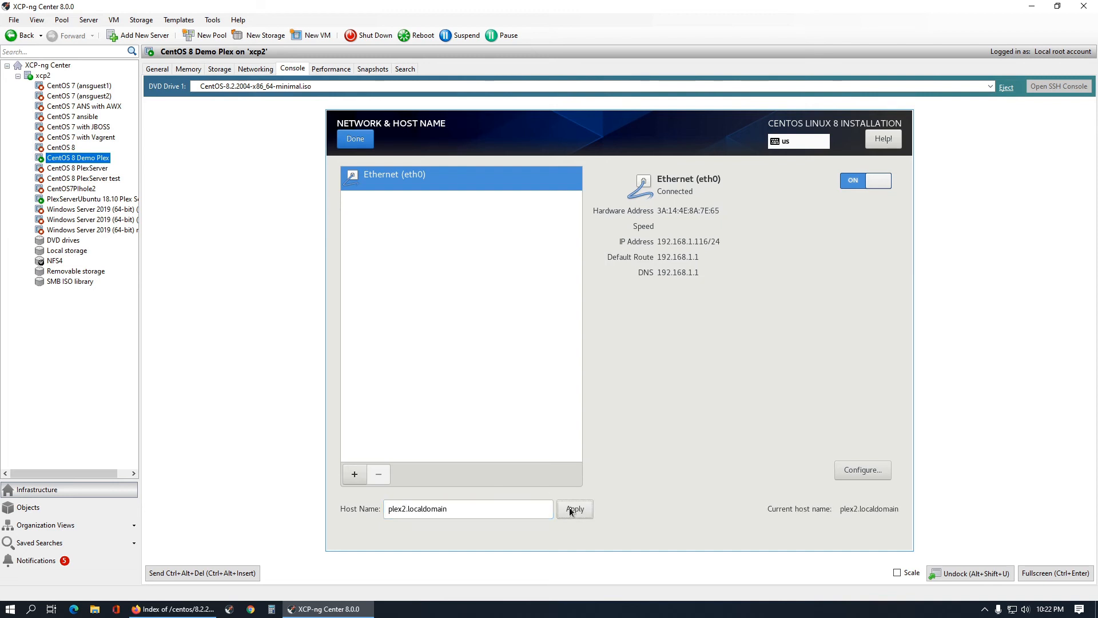
click(357, 140)
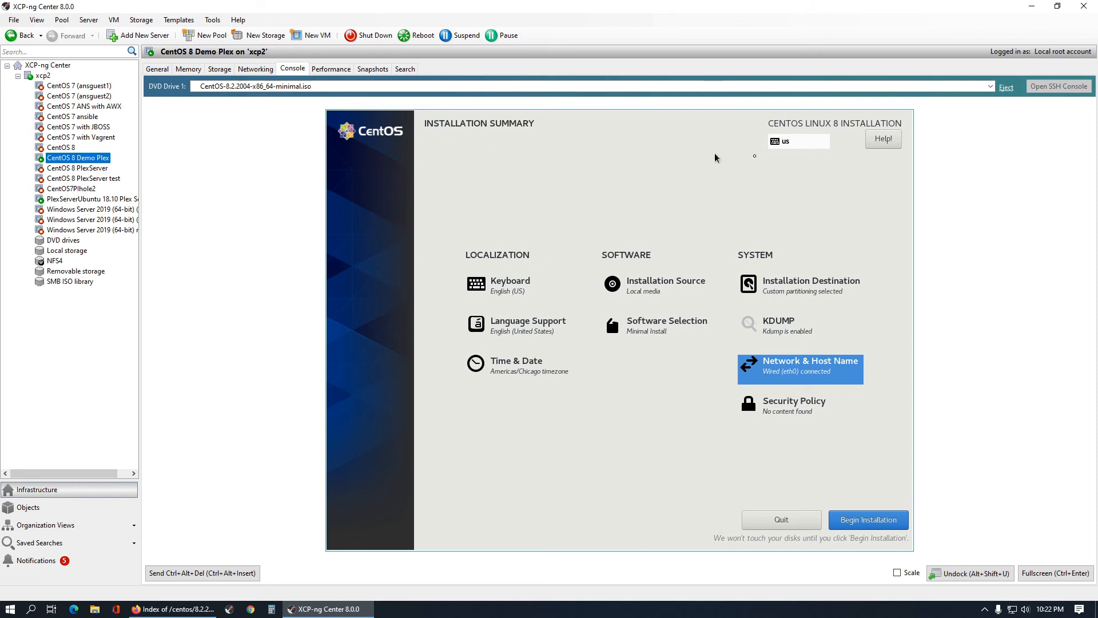
Step: Begin the CentOS installation and set the root password, entering it again for confirmation
click(884, 523)
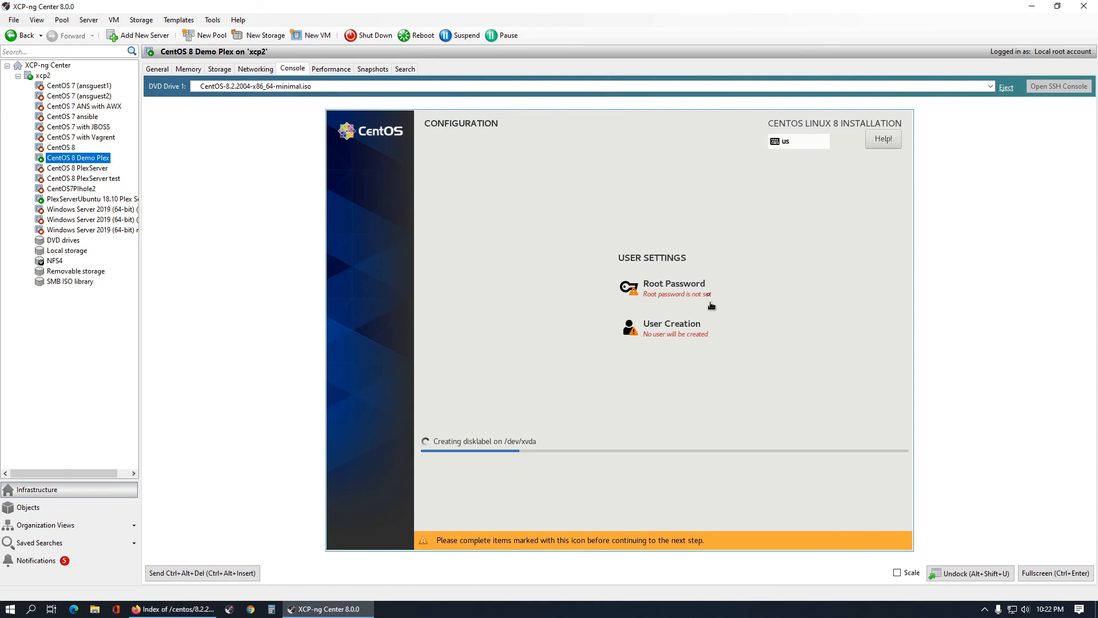
click(698, 286)
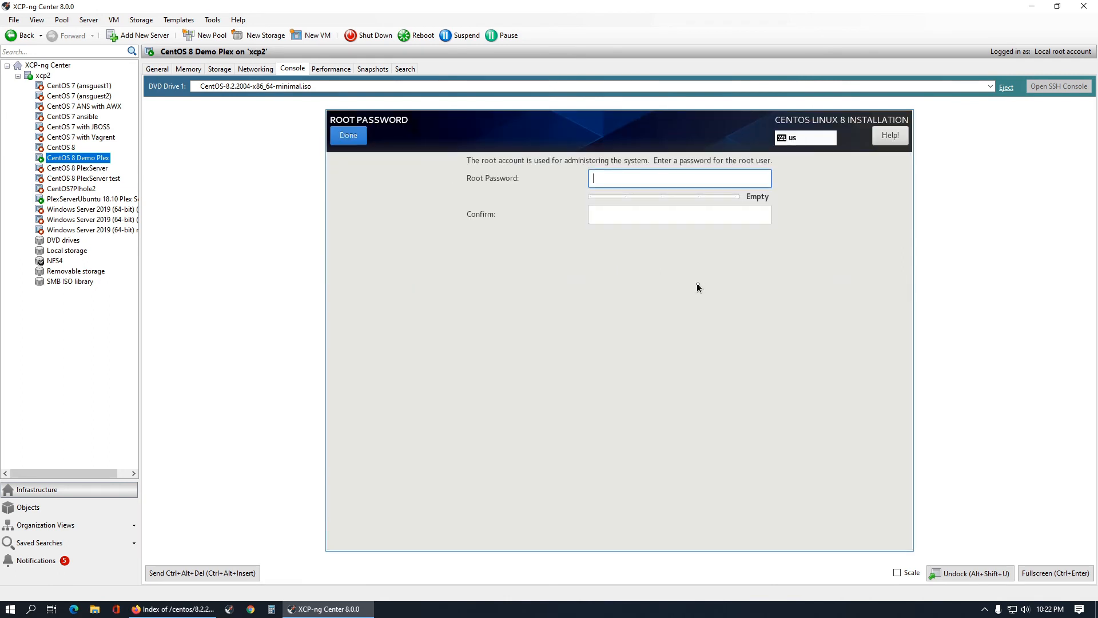
text(•••••••••••)
key(Tab)
text(•••••••••••)
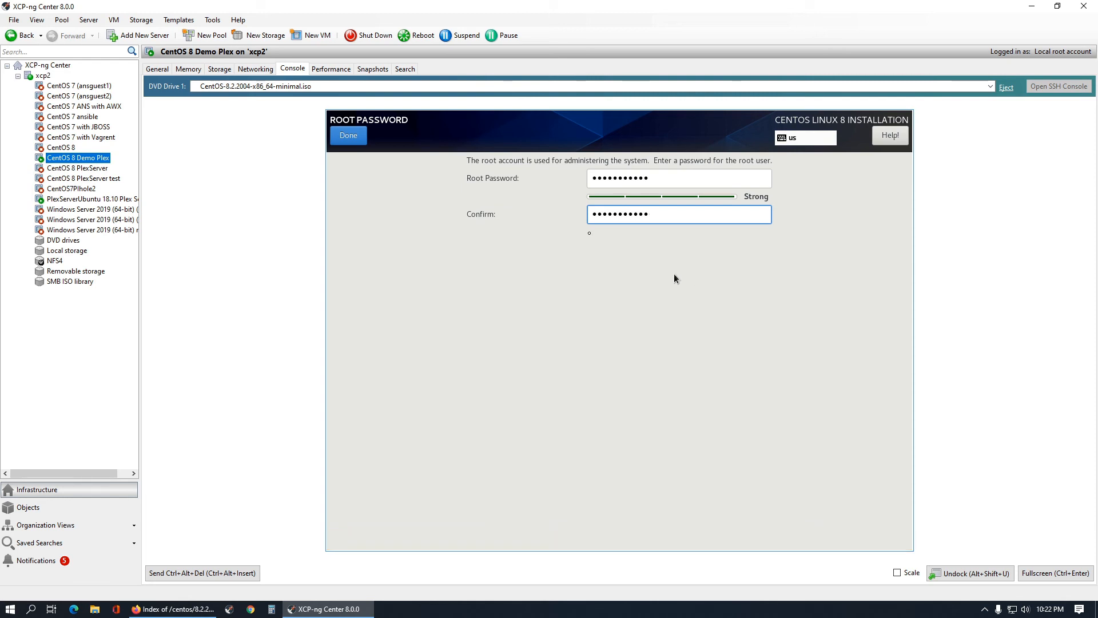
click(351, 135)
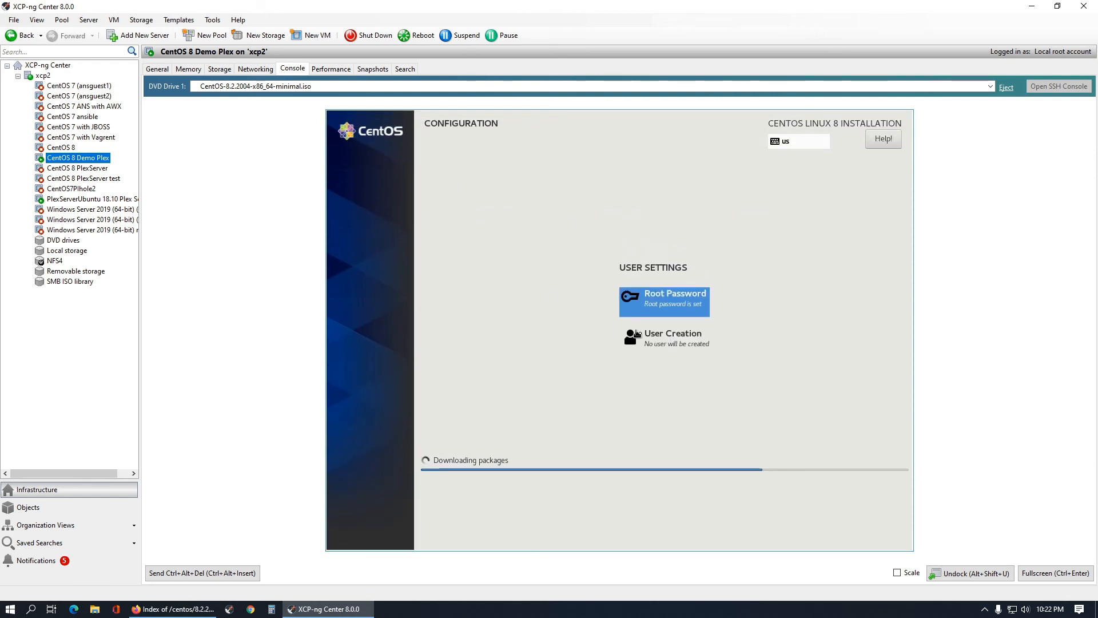
Step: Create a user with student as full name and user name, entering and confirming the account password
click(643, 337)
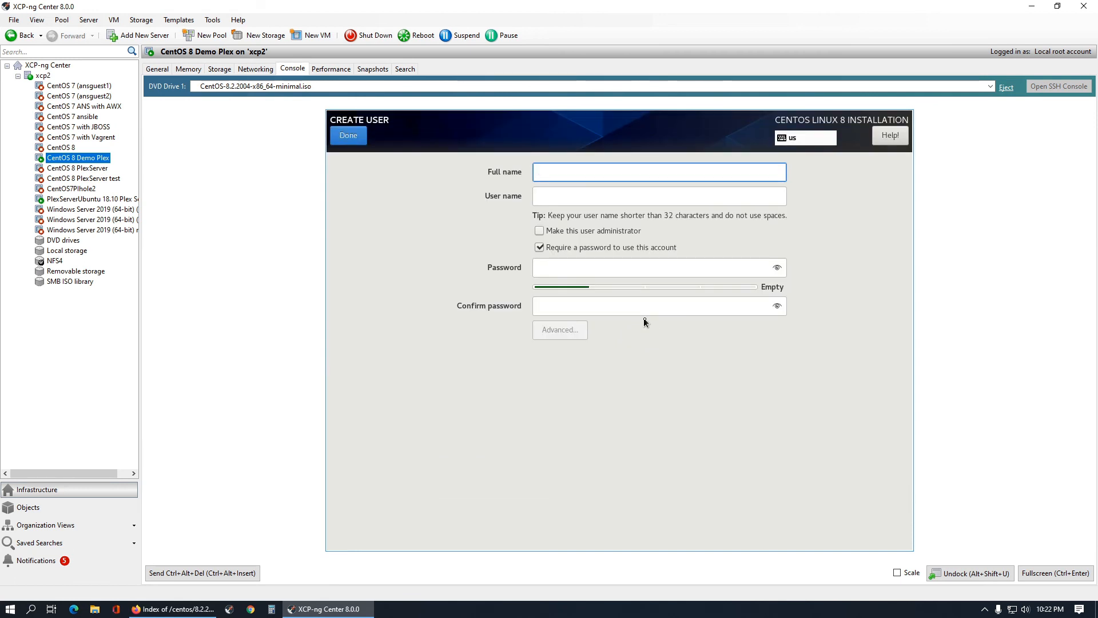
text(st)
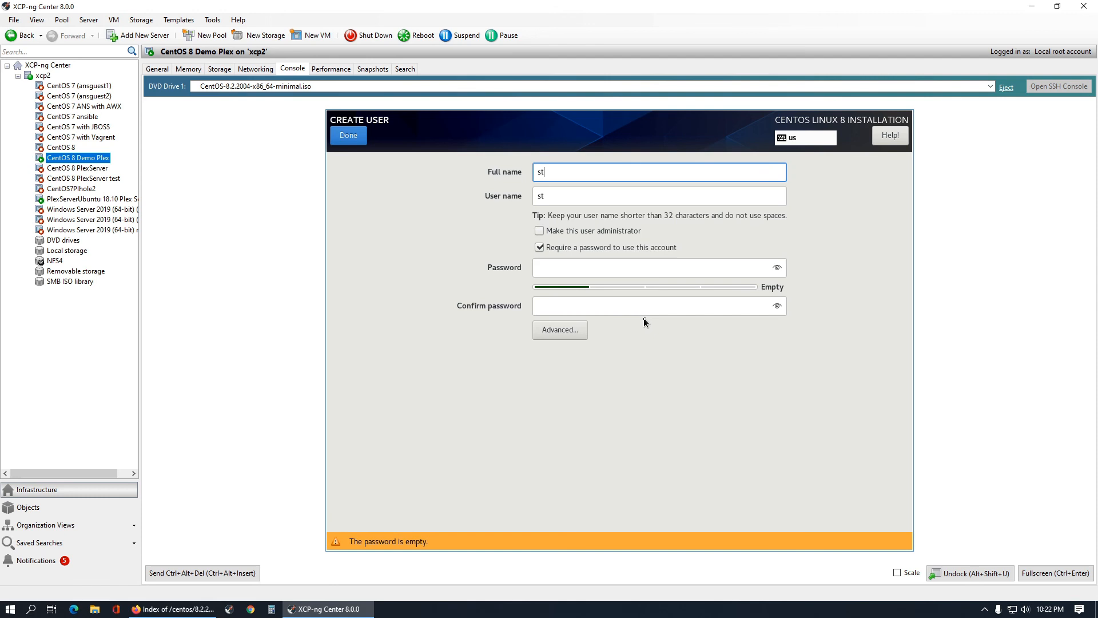
text(udent)
key(Tab)
key(Tab)
key(Tab)
key(Tab)
text(•••••••••)
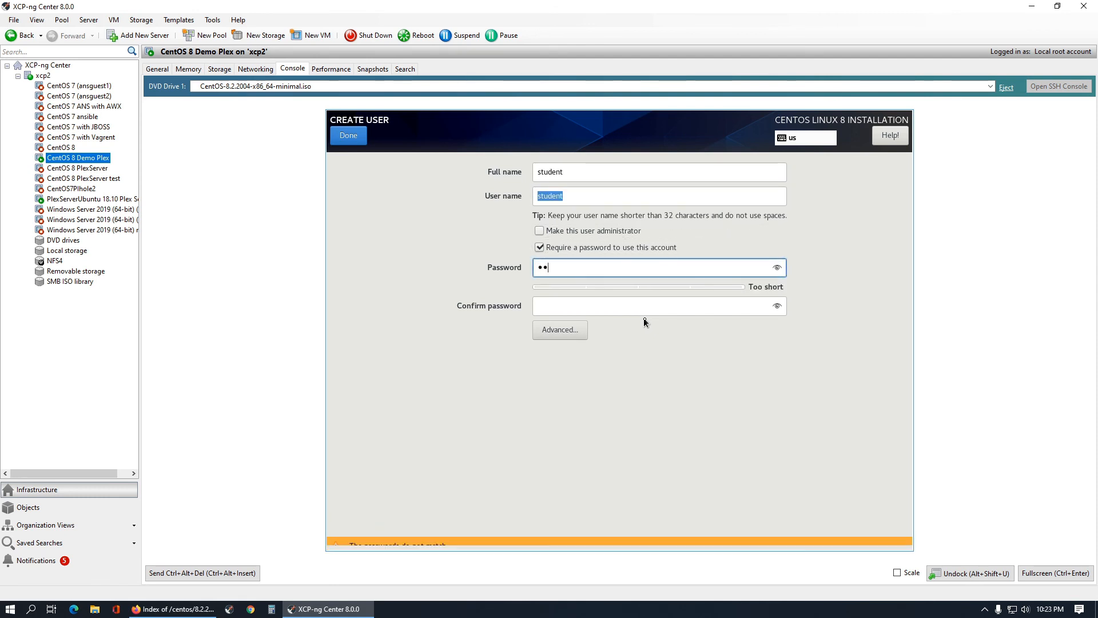
text(••)
key(Tab)
text(•••••••••)
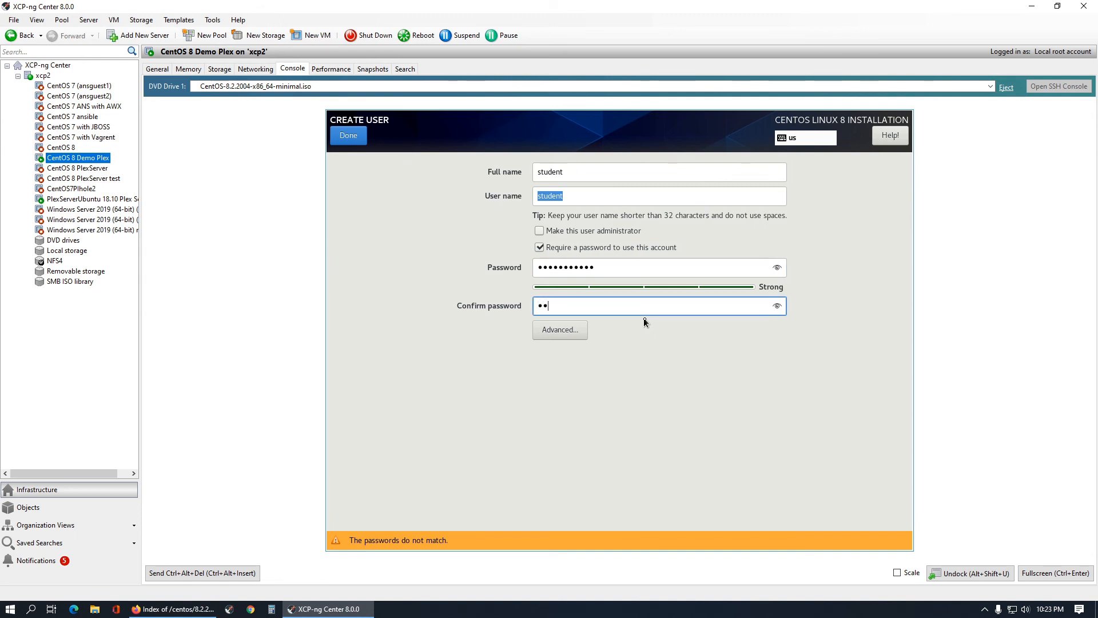
text(••)
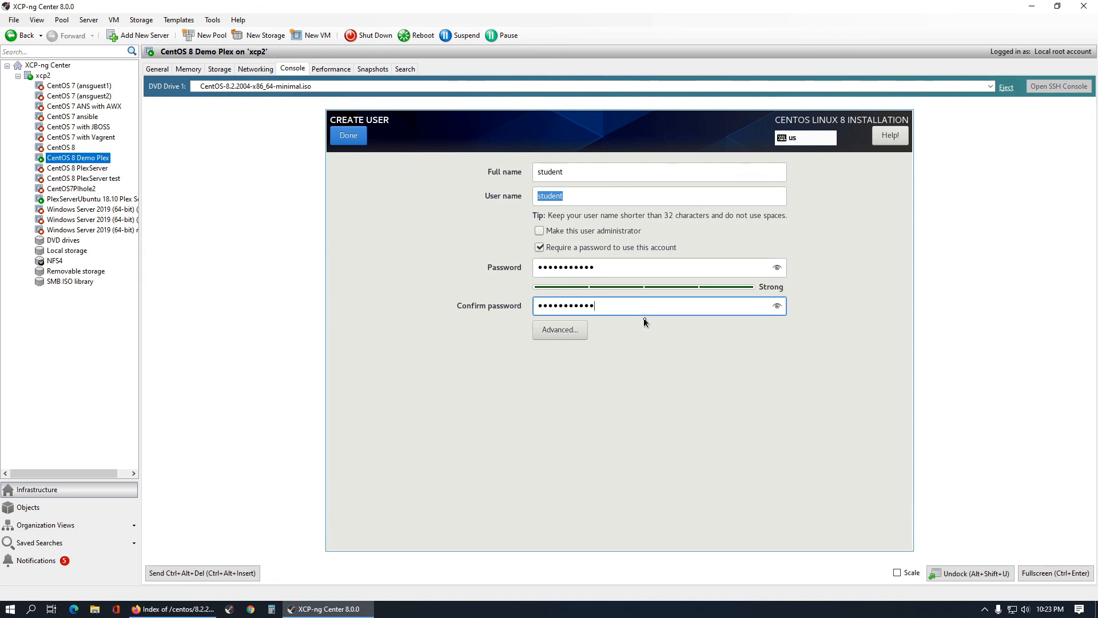
click(347, 135)
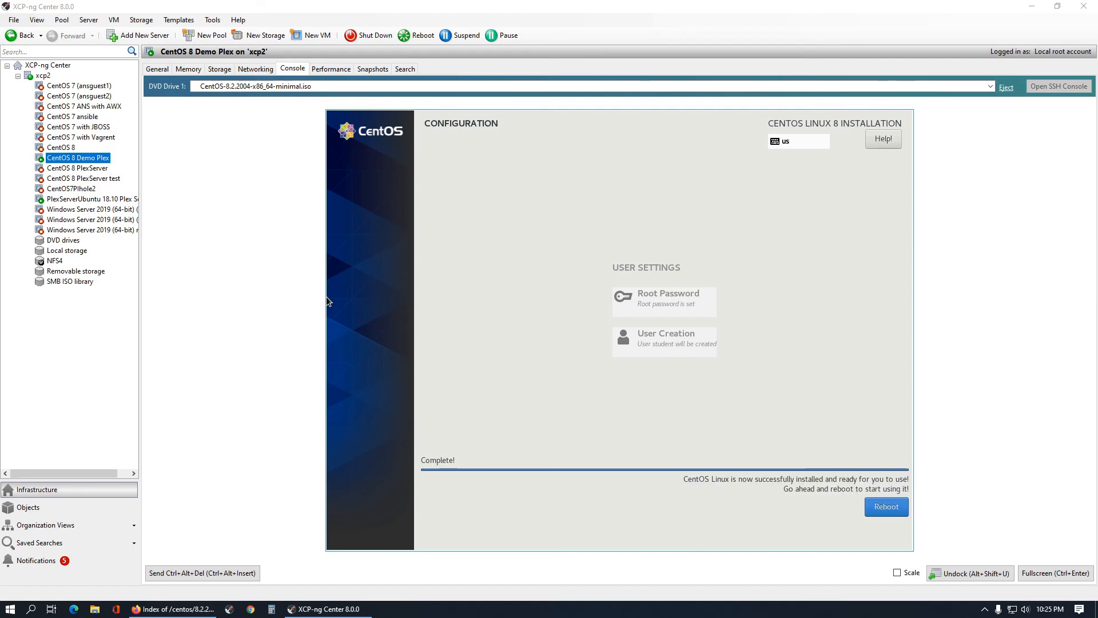
Step: Reboot the virtual machine from the installer once the CentOS Linux installation is complete
click(887, 506)
click(891, 510)
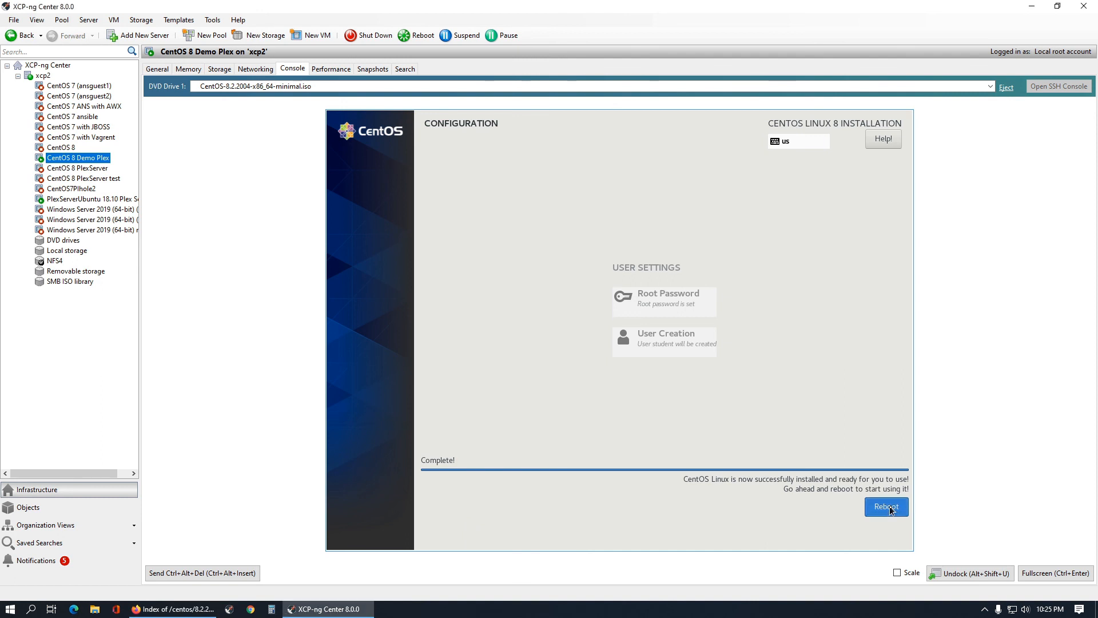